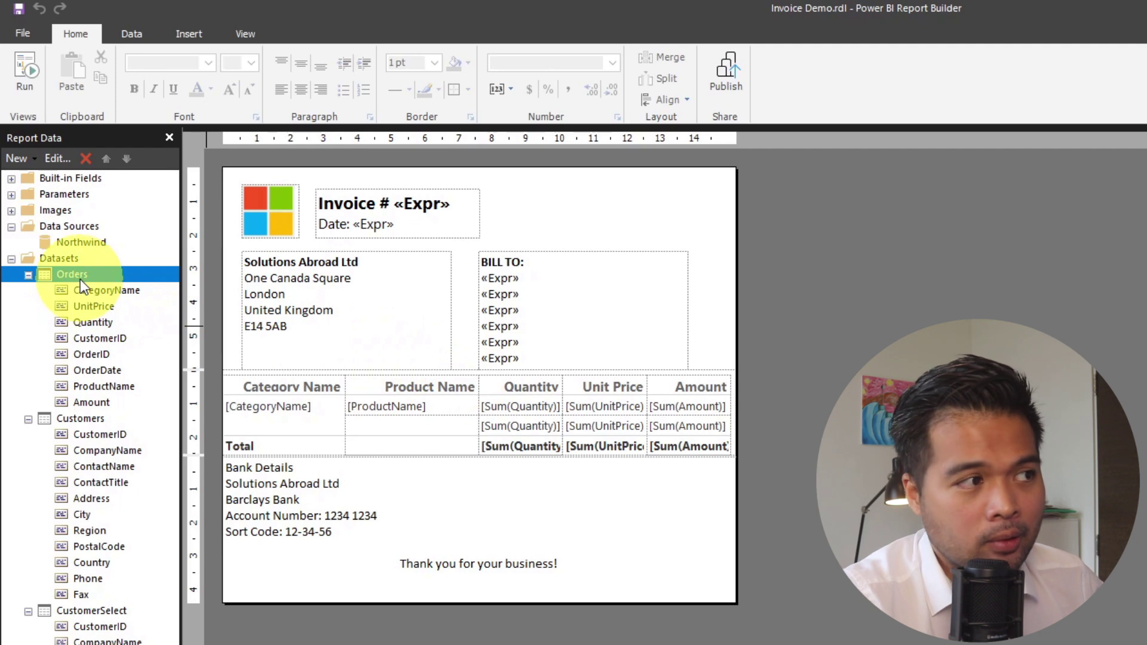
# Review the Orders dataset's SQL query, examining its selected columns and table joins, and close its properties.
pyautogui.rightClick(80, 279)
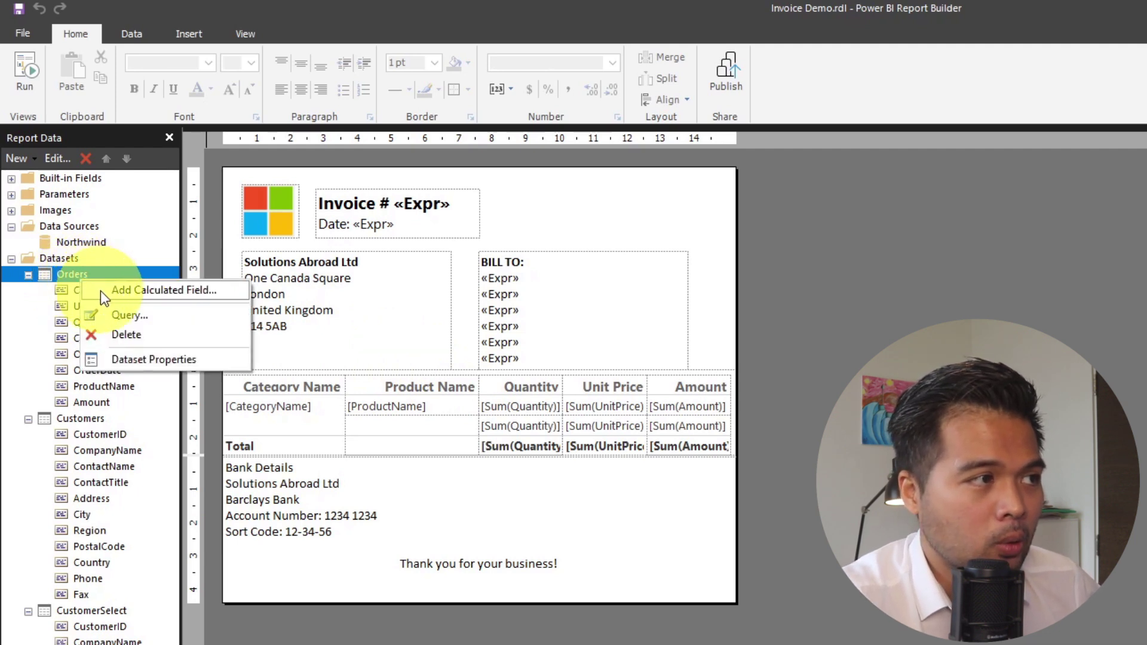
pyautogui.click(135, 359)
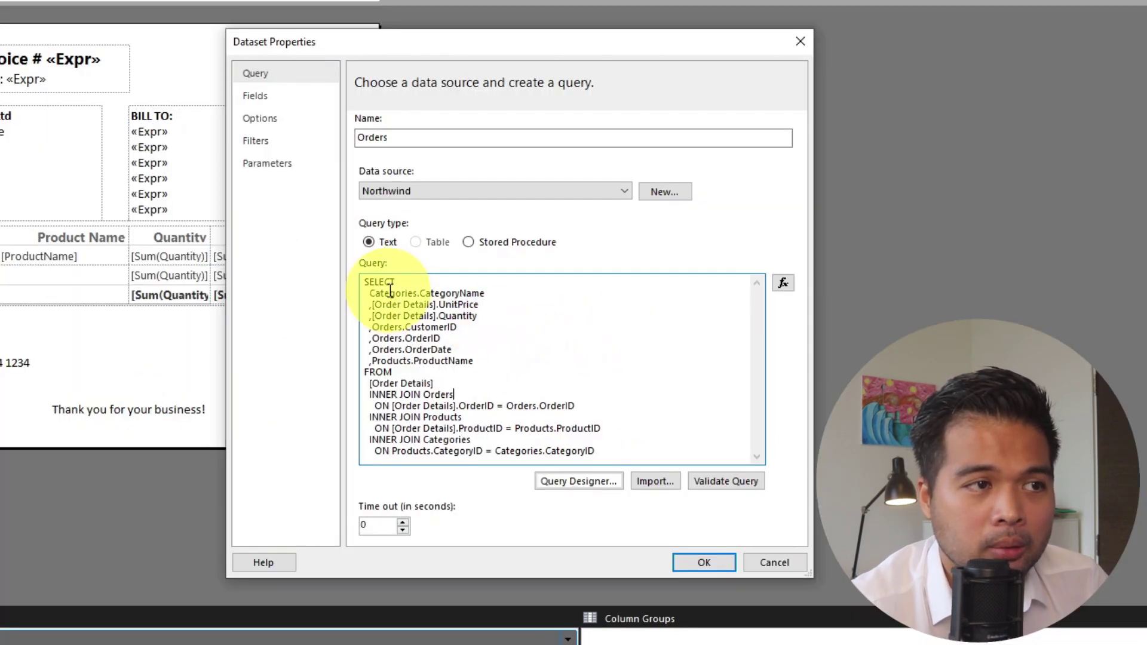
pyautogui.moveTo(405, 293); pyautogui.dragTo(494, 356)
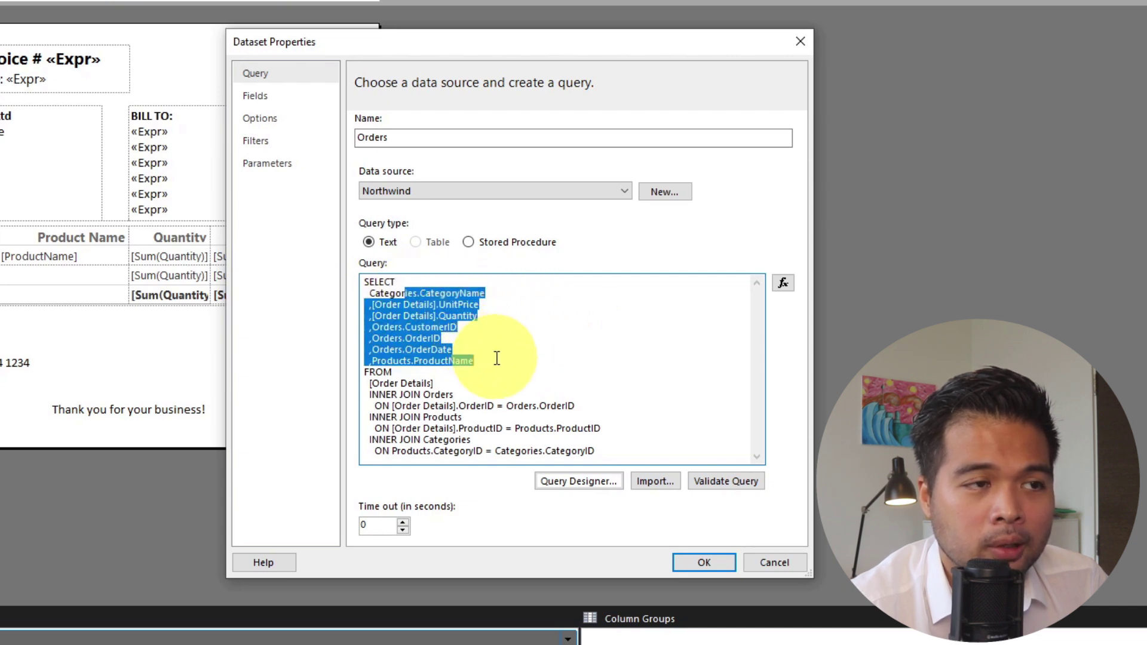
pyautogui.click(512, 348)
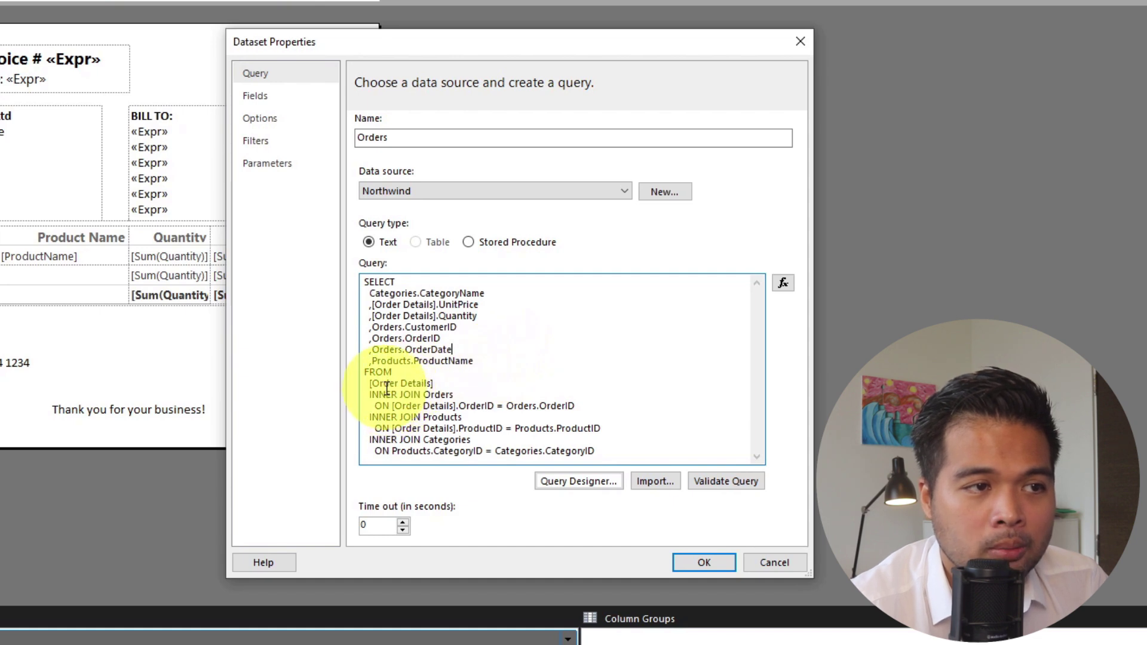
pyautogui.moveTo(390, 391); pyautogui.dragTo(653, 456)
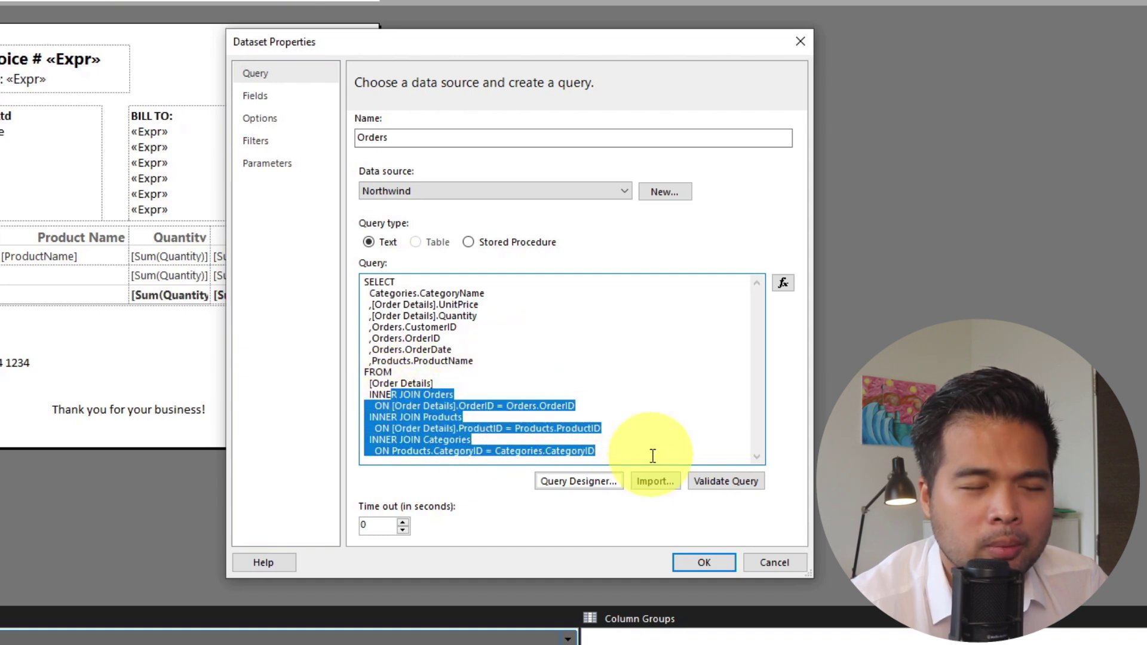
pyautogui.click(565, 348)
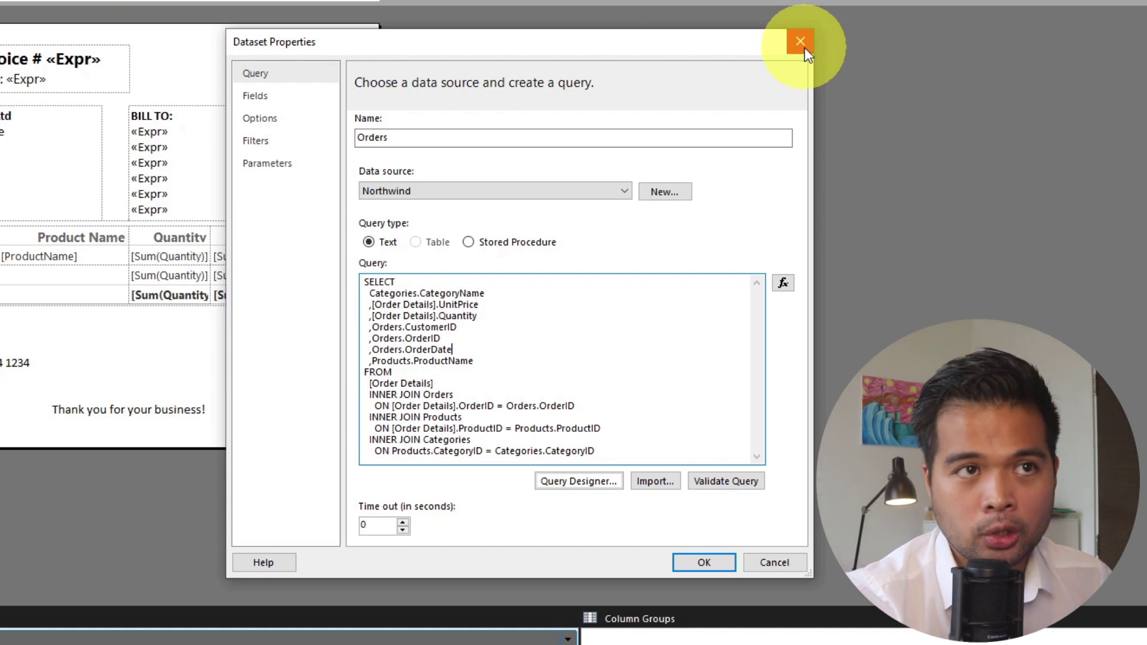
pyautogui.click(805, 47)
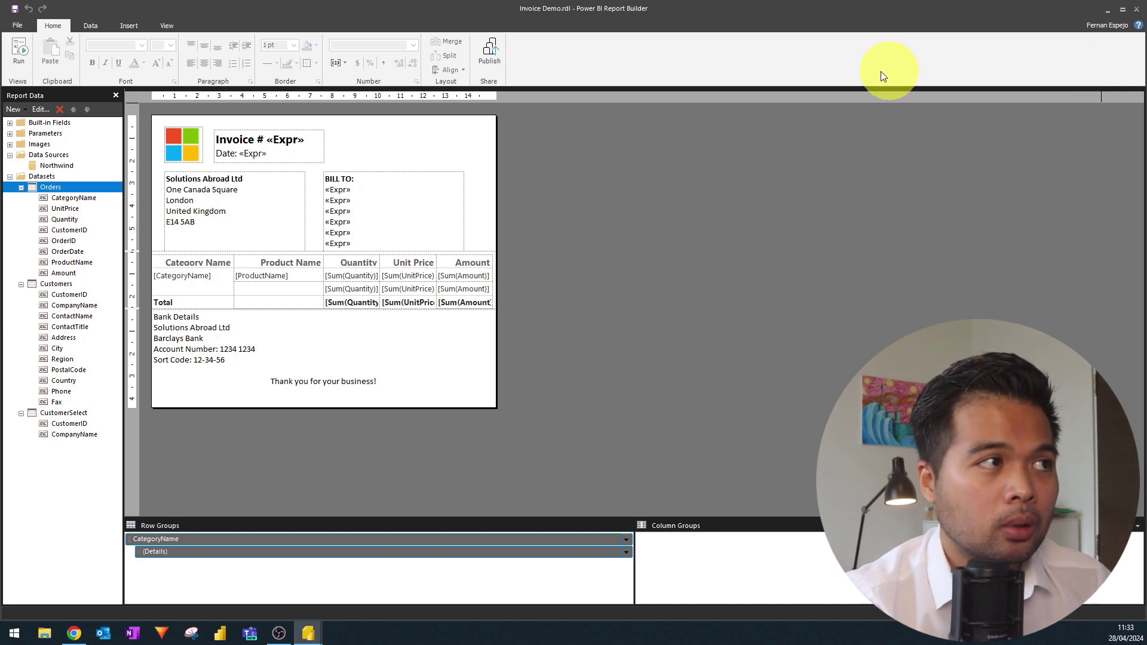
# Switch to the untitled blank report and start Get data (Preview).
pyautogui.click(98, 25)
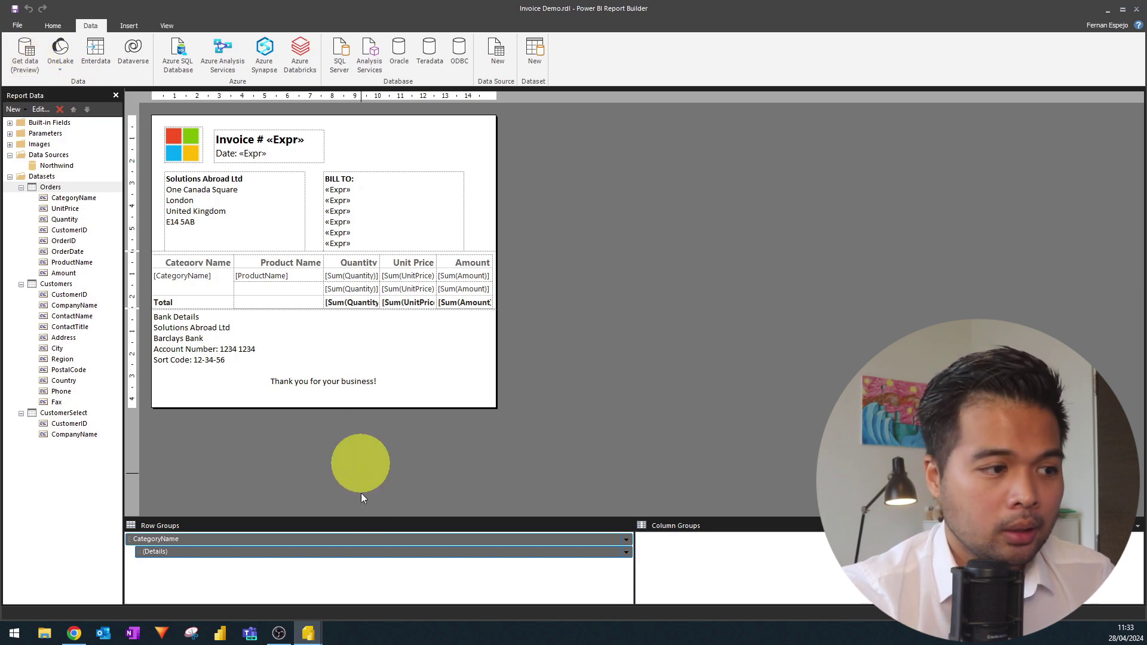
pyautogui.moveTo(305, 627)
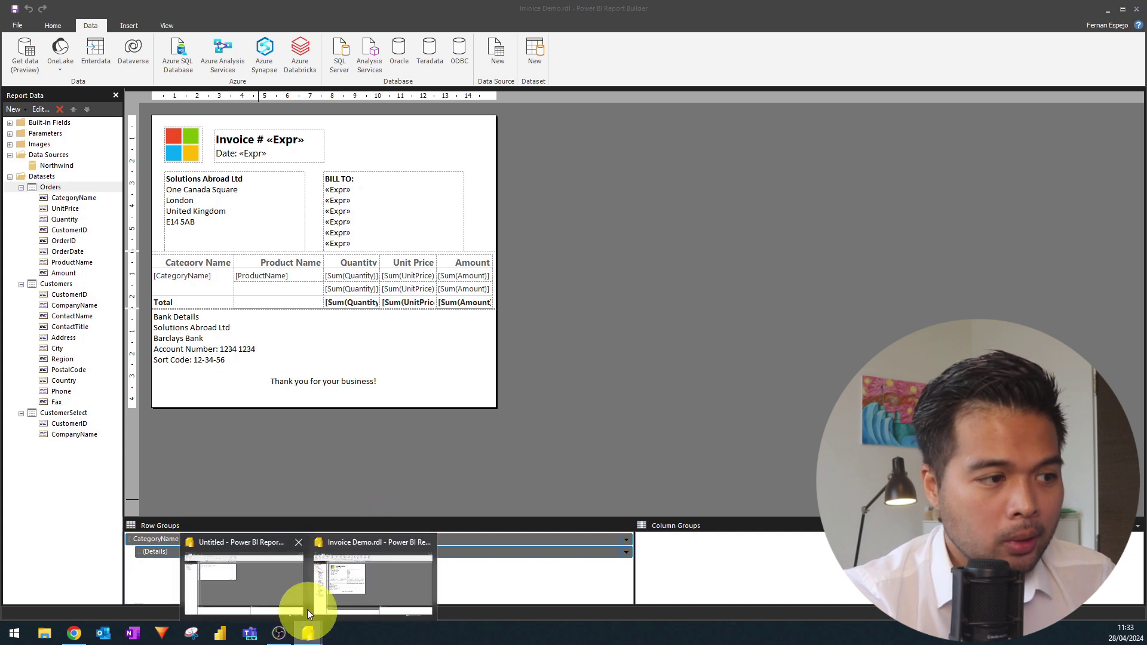
pyautogui.click(268, 585)
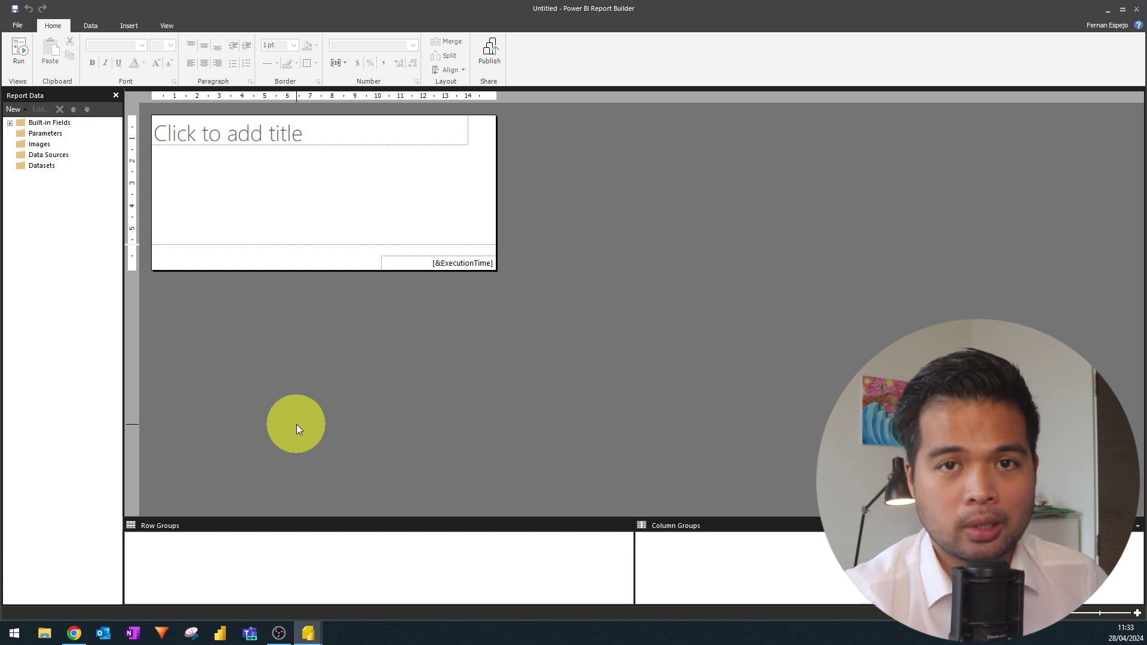
pyautogui.click(96, 27)
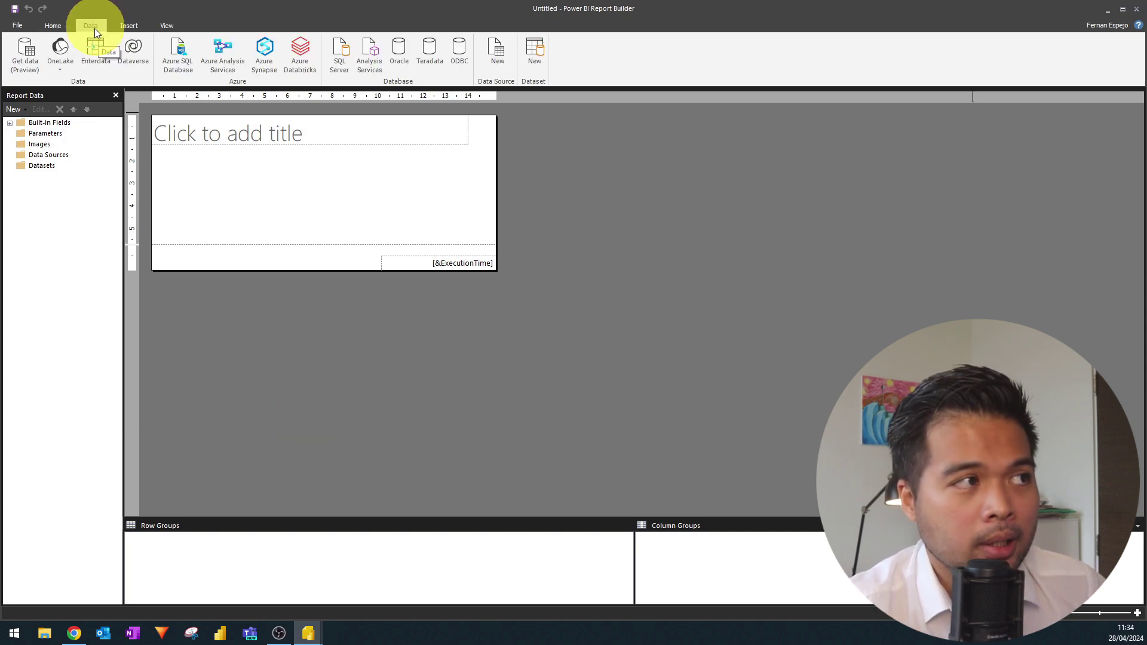
pyautogui.click(34, 52)
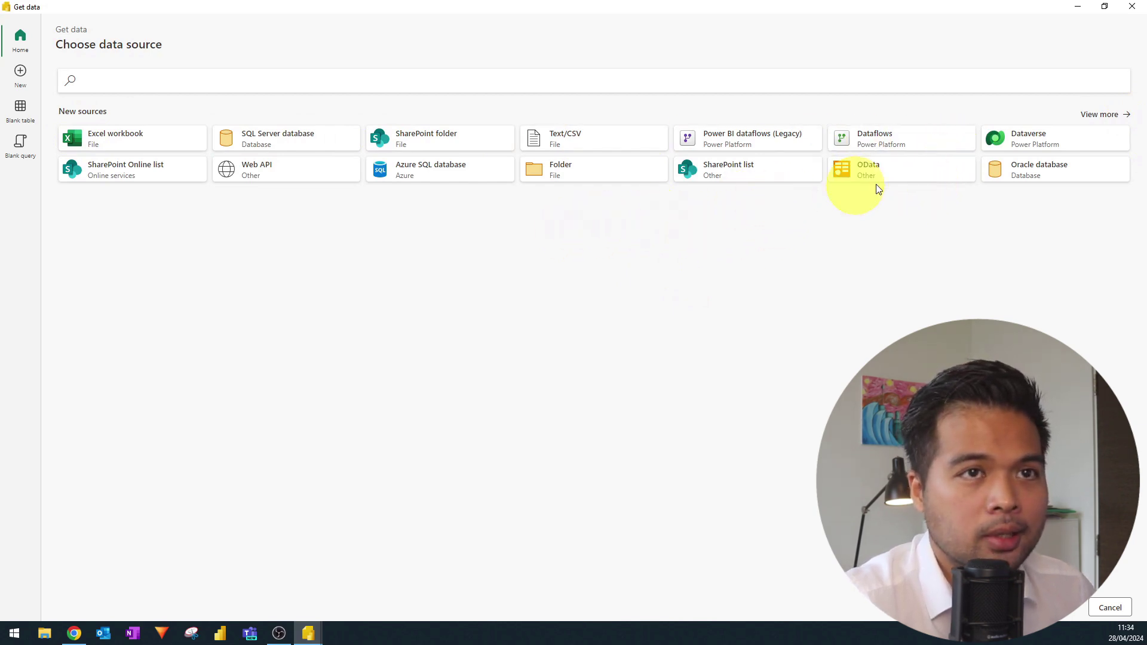
# Search the full list of new sources for "dataf" and choose the Microsoft Fabric Dataflows connector.
pyautogui.click(1100, 125)
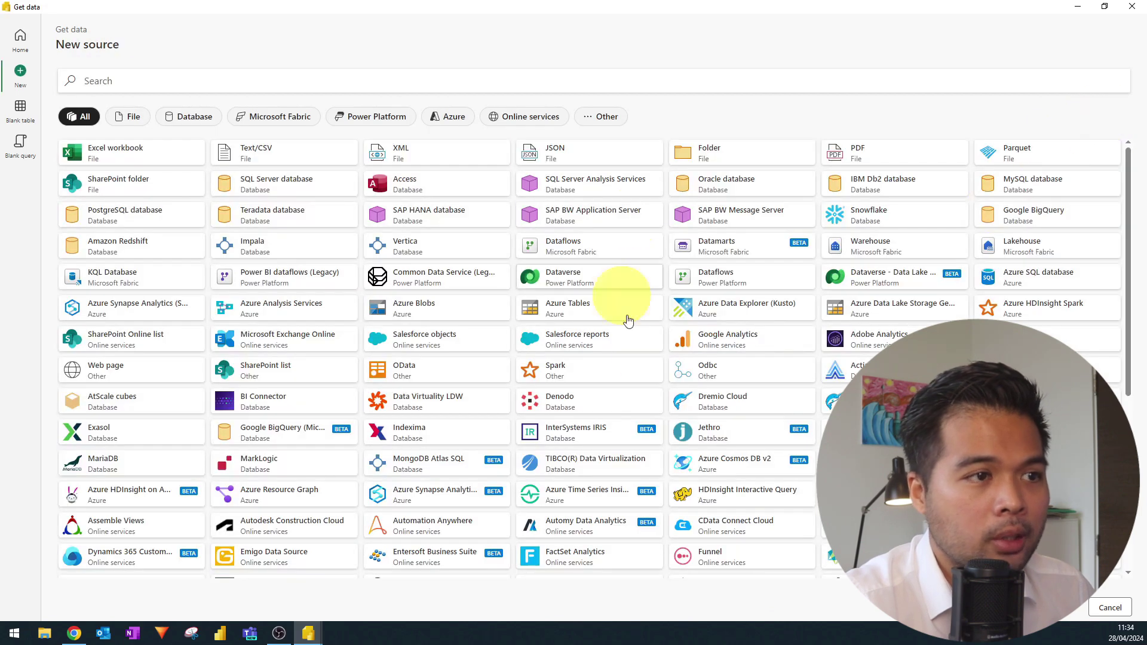
pyautogui.scroll(-5, 699, 376)
pyautogui.scroll(5, 693, 372)
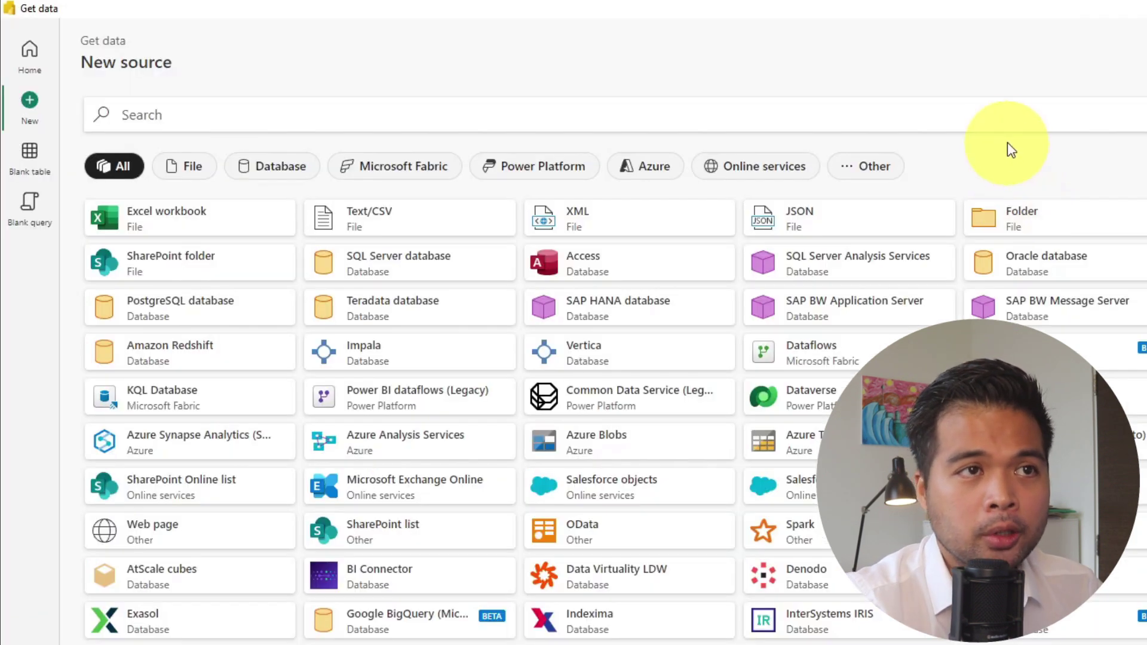
pyautogui.click(1011, 125)
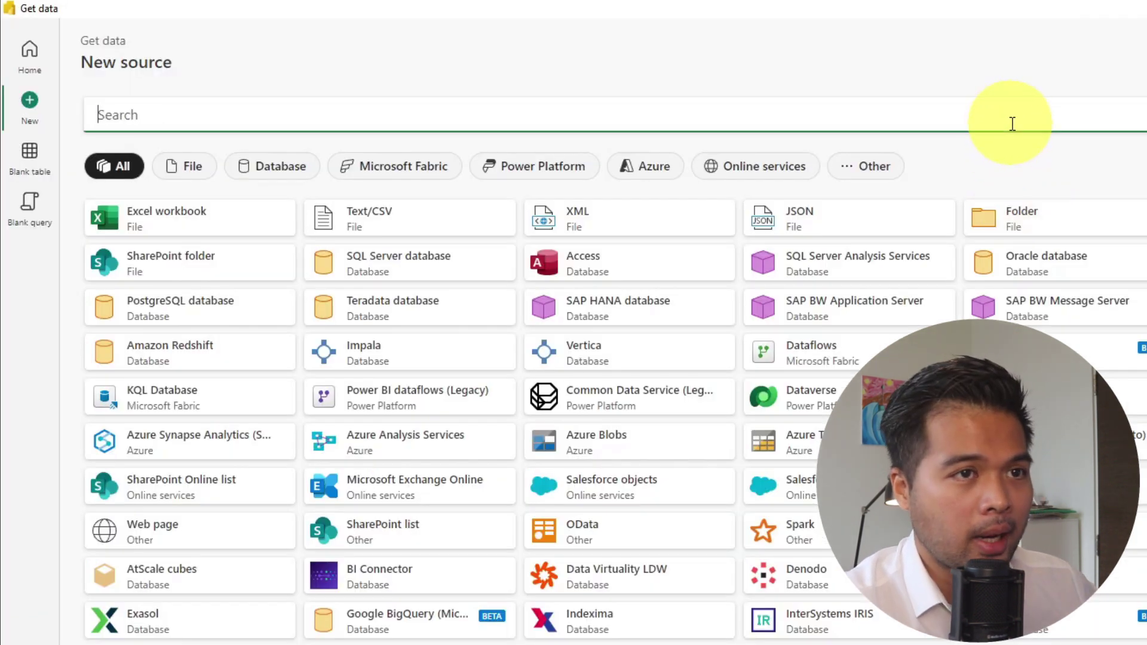
pyautogui.write('dataf')
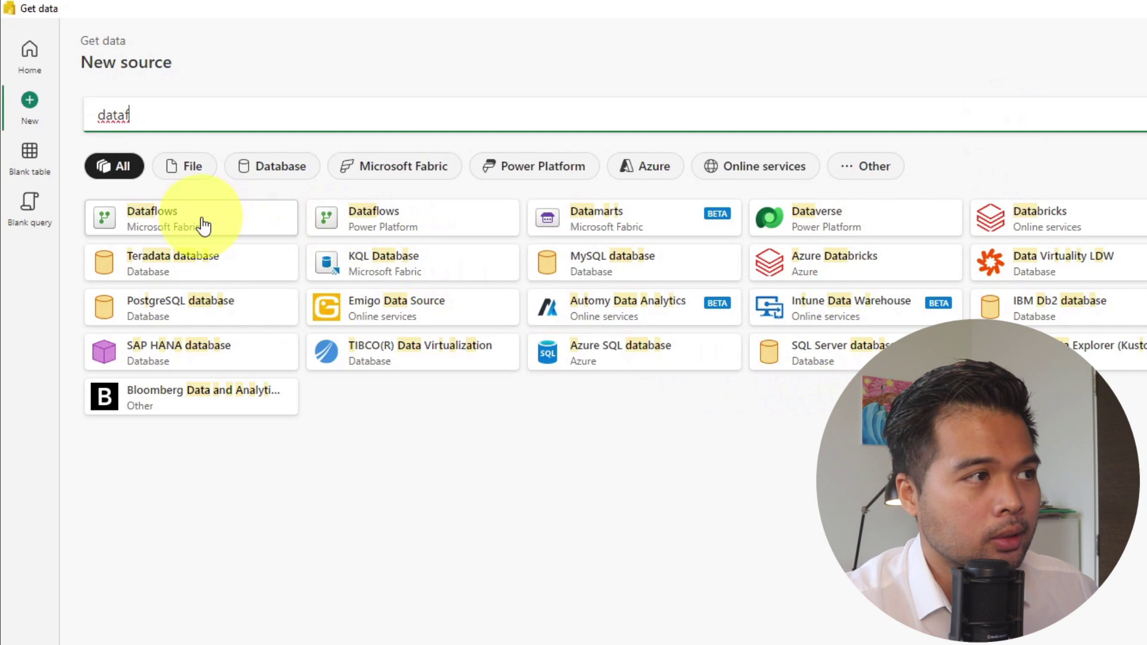
pyautogui.click(240, 232)
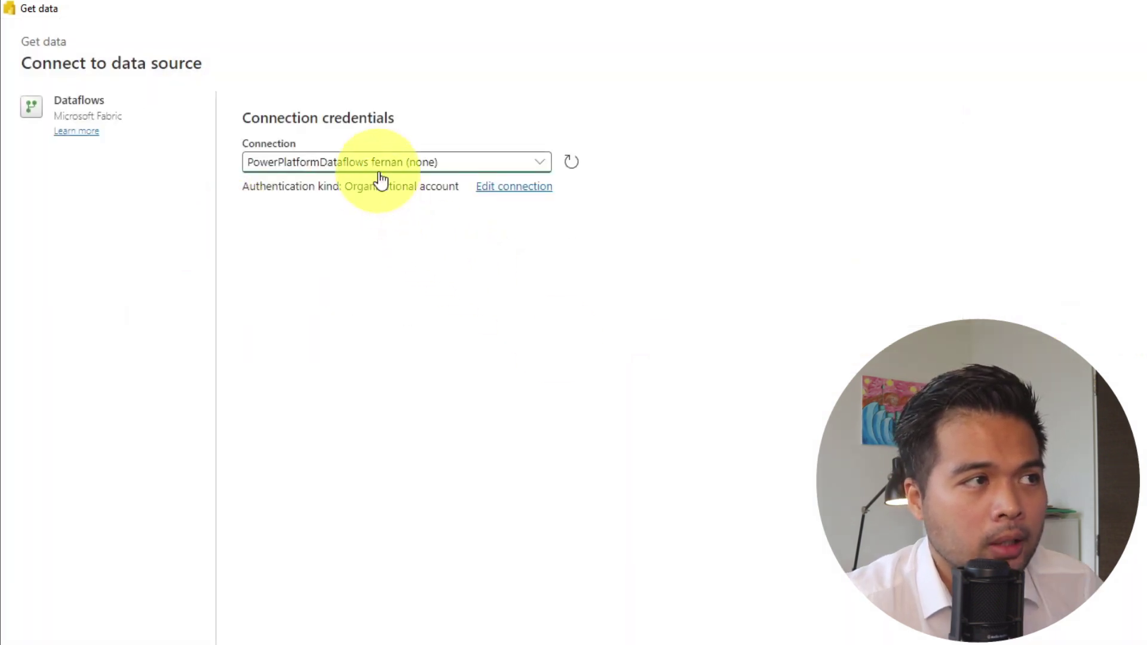
# Connect with the existing dataflow credentials and choose the Products table of Northwind Orders in the Cross Report Drillthrough workspace.
pyautogui.click(461, 171)
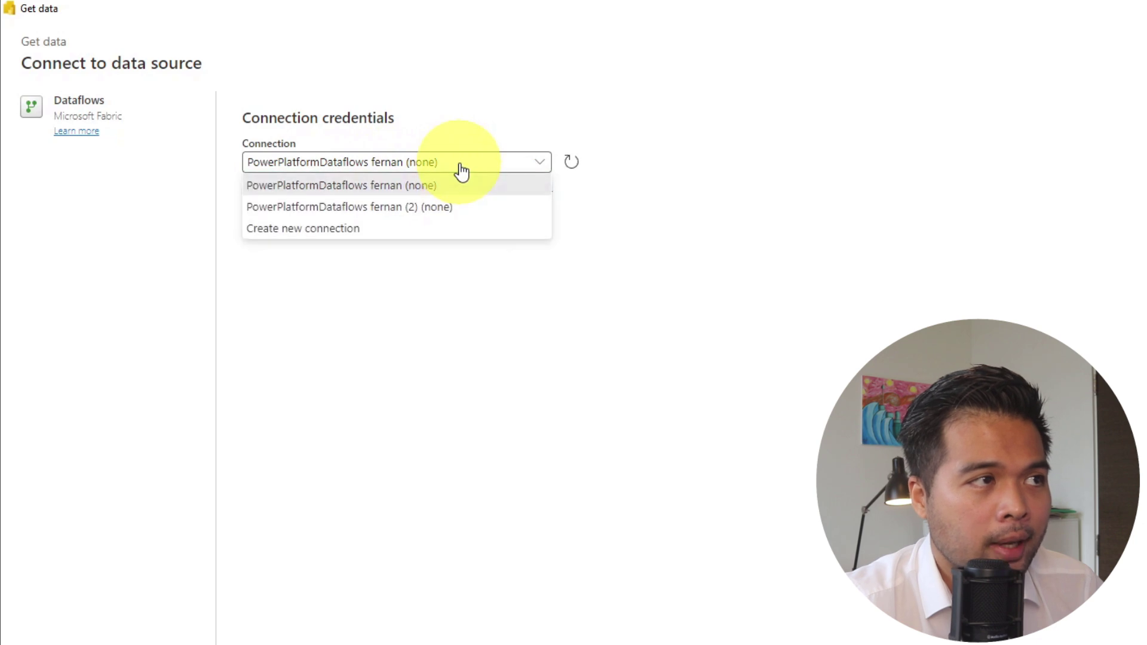
pyautogui.click(895, 333)
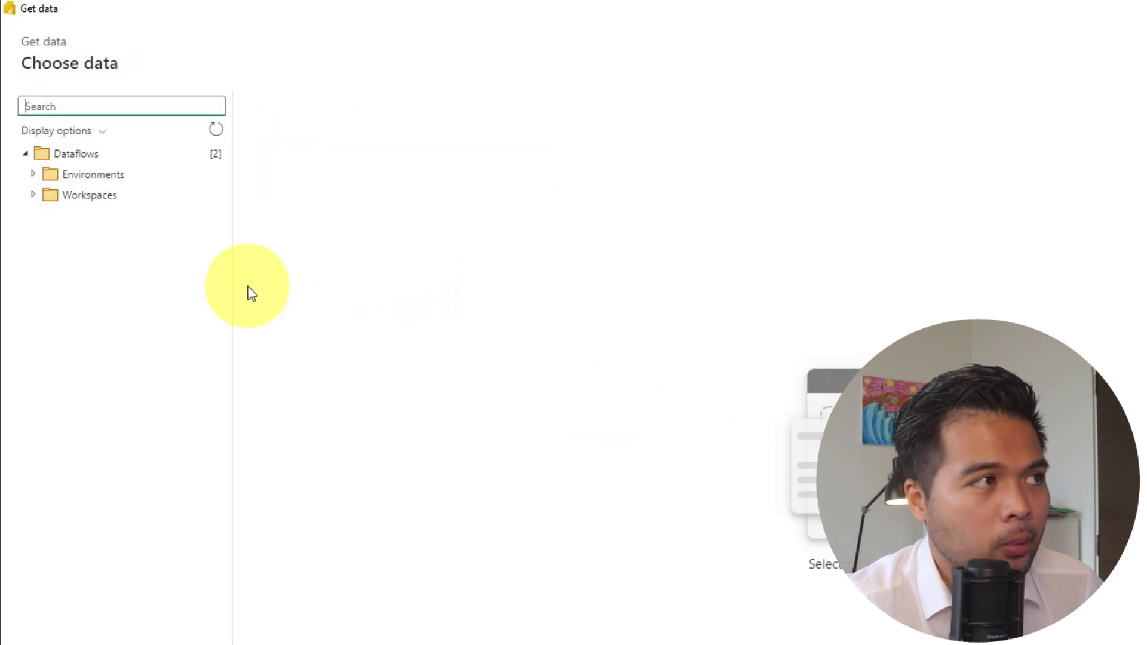
pyautogui.click(34, 196)
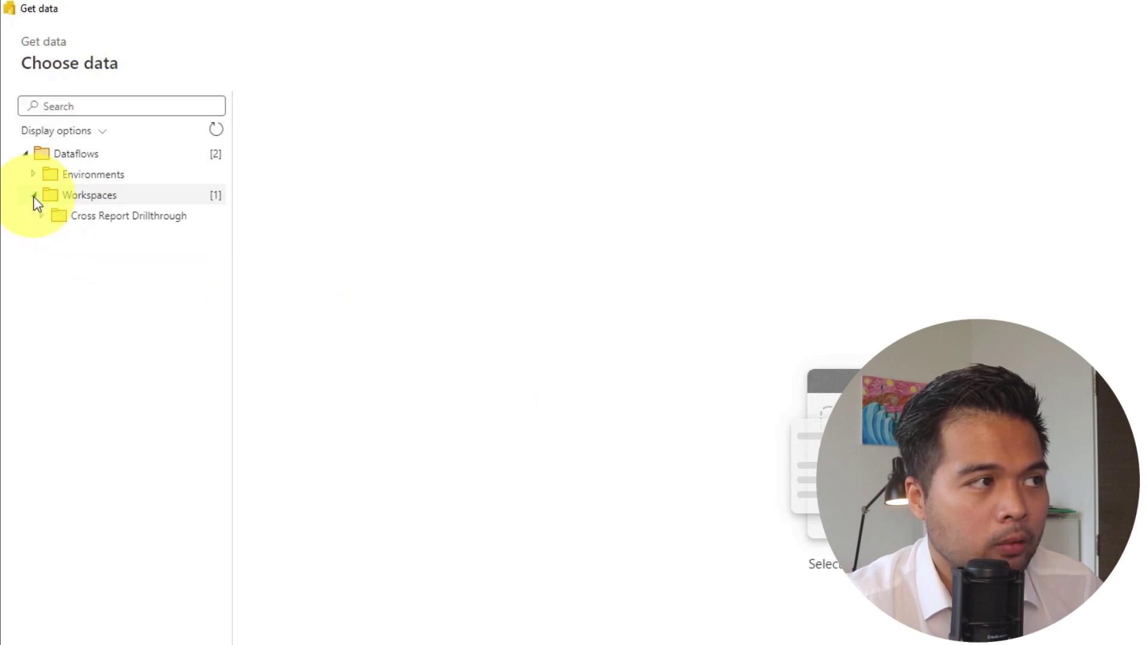
pyautogui.click(43, 217)
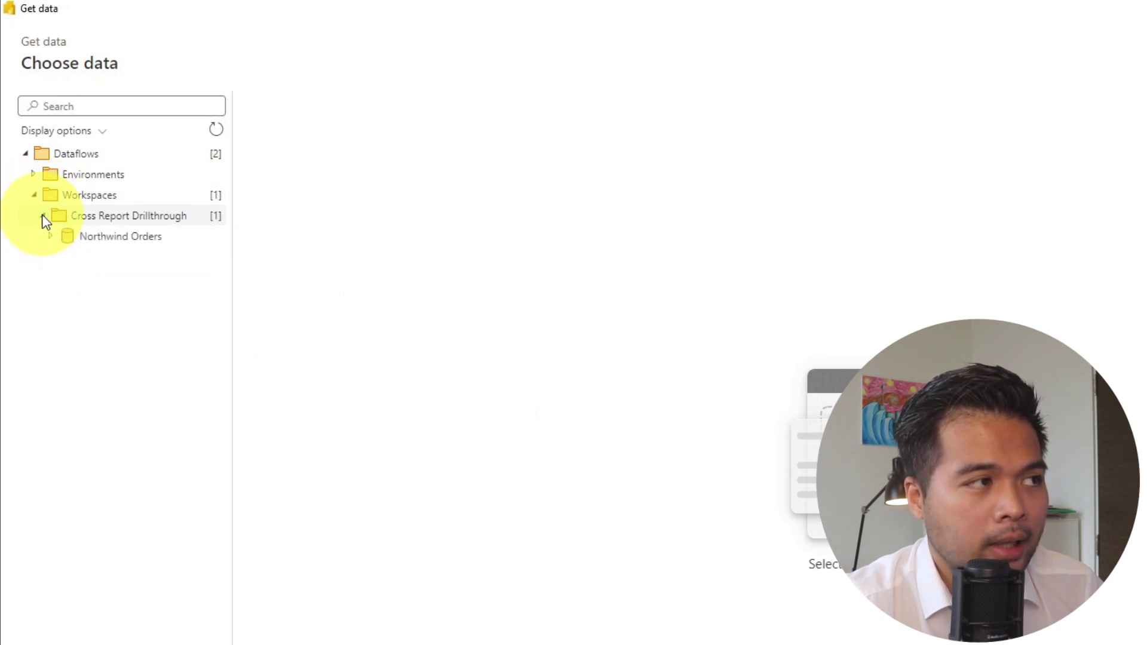
pyautogui.click(50, 237)
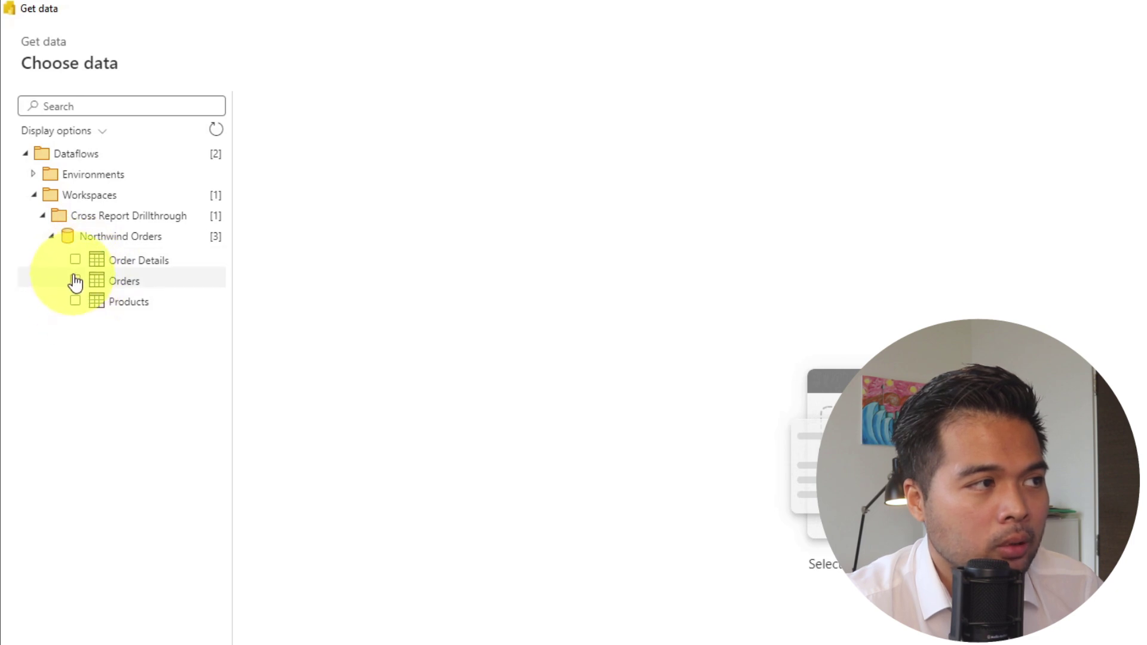
pyautogui.click(75, 301)
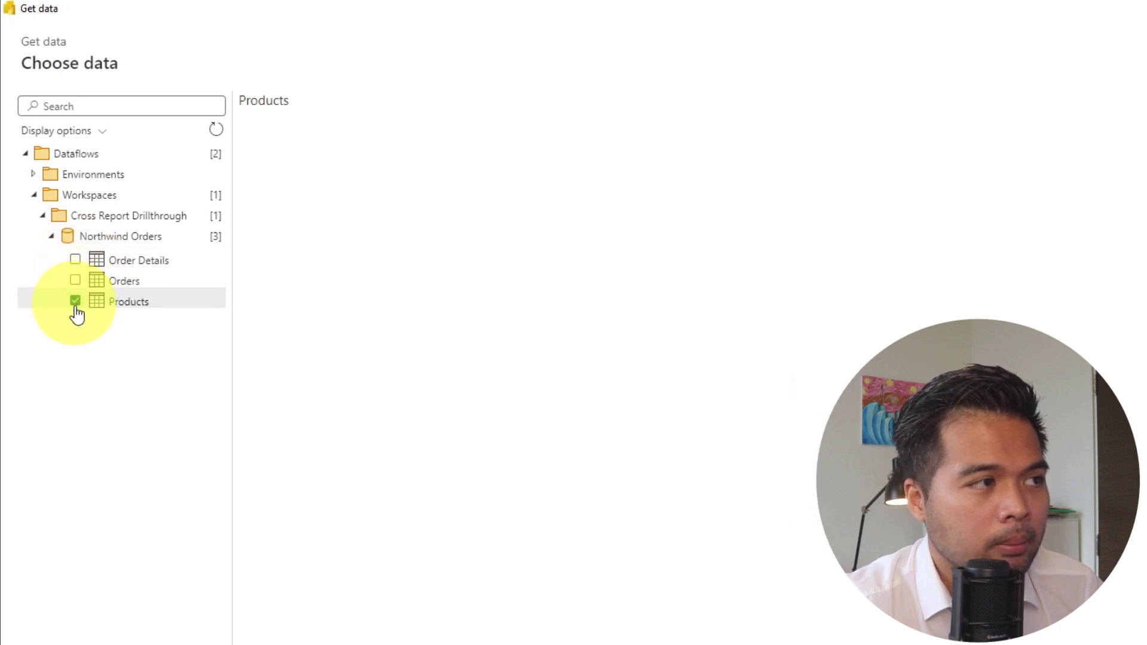
pyautogui.click(1088, 608)
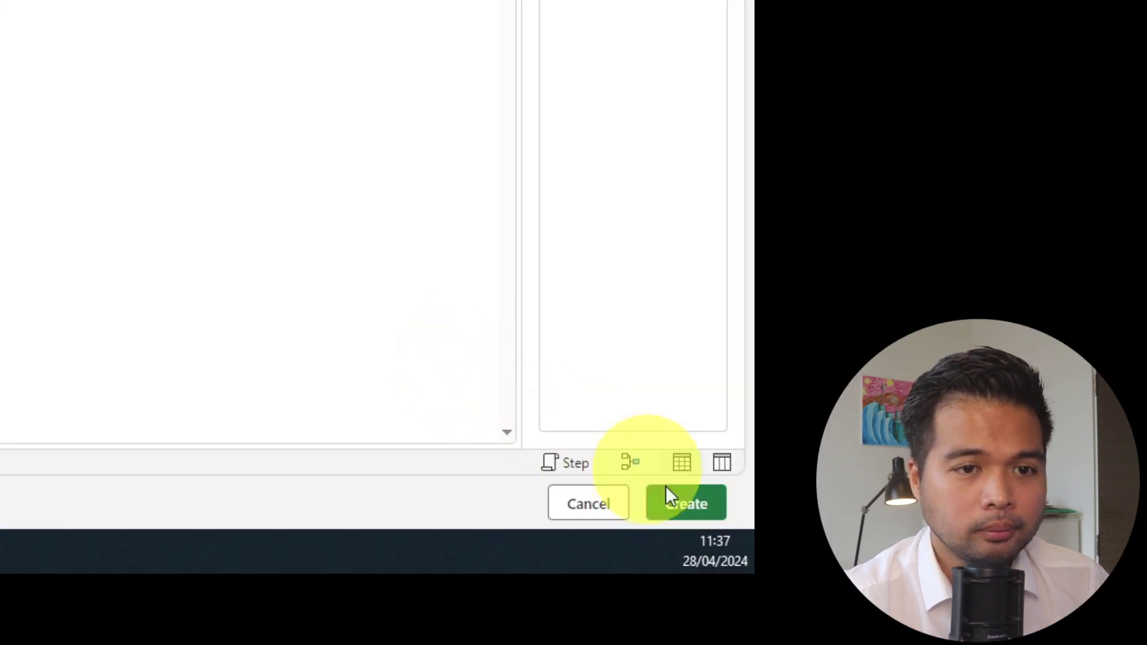
# Create the Products dataset from the Power Query editor and dismiss the confirmation message.
pyautogui.click(1113, 610)
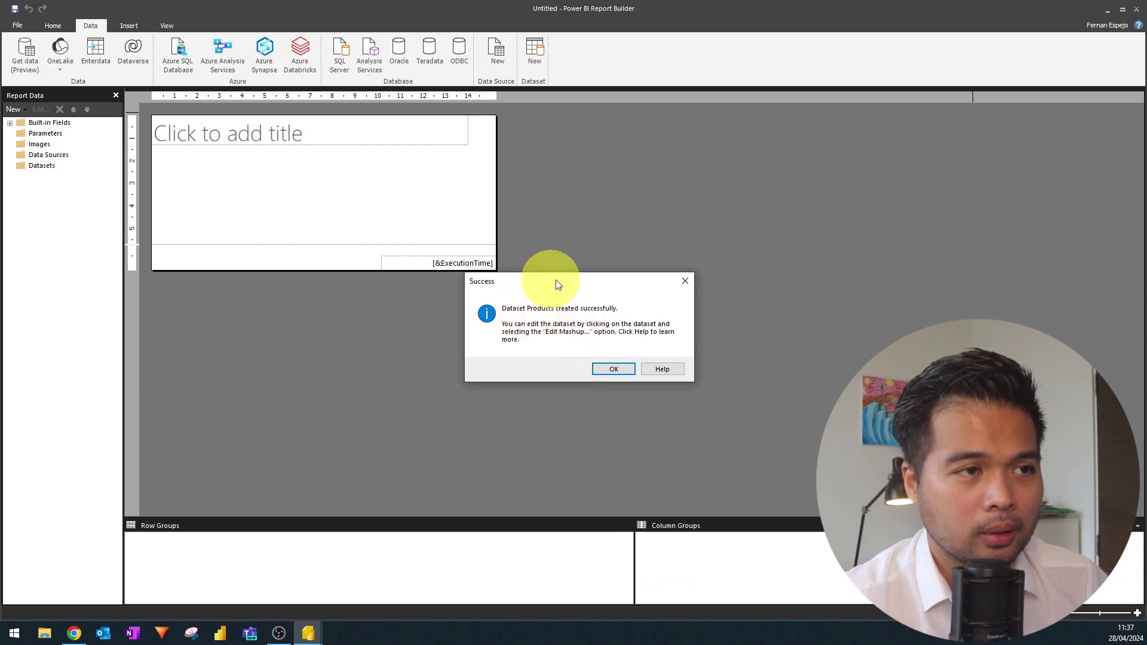
pyautogui.moveTo(619, 285); pyautogui.dragTo(613, 284)
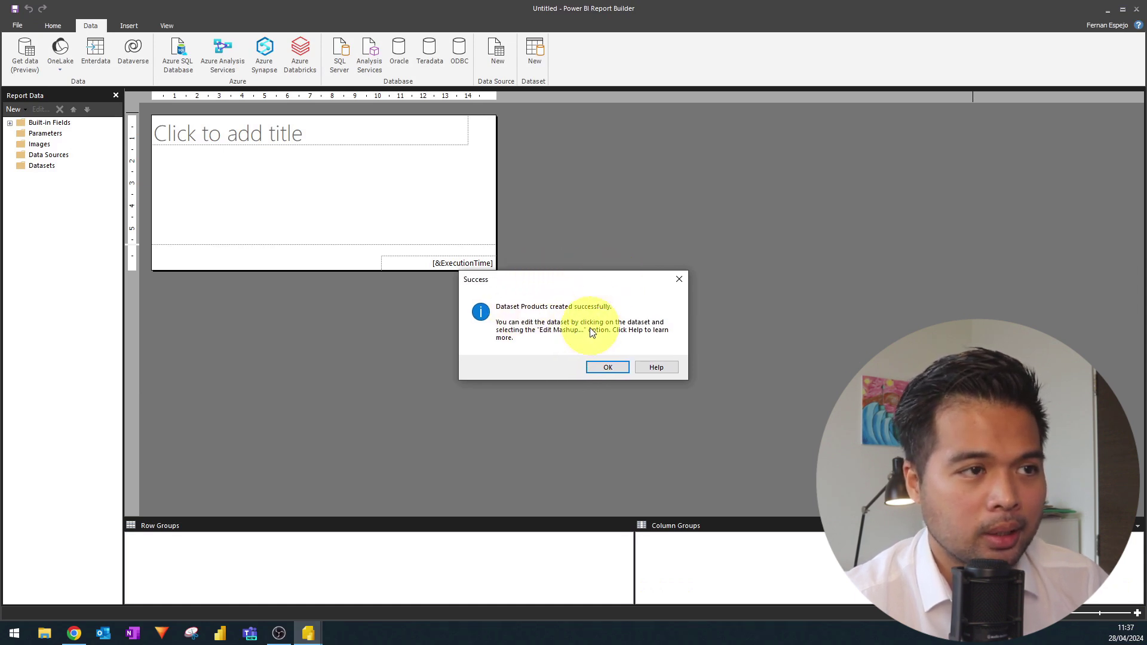
pyautogui.click(599, 369)
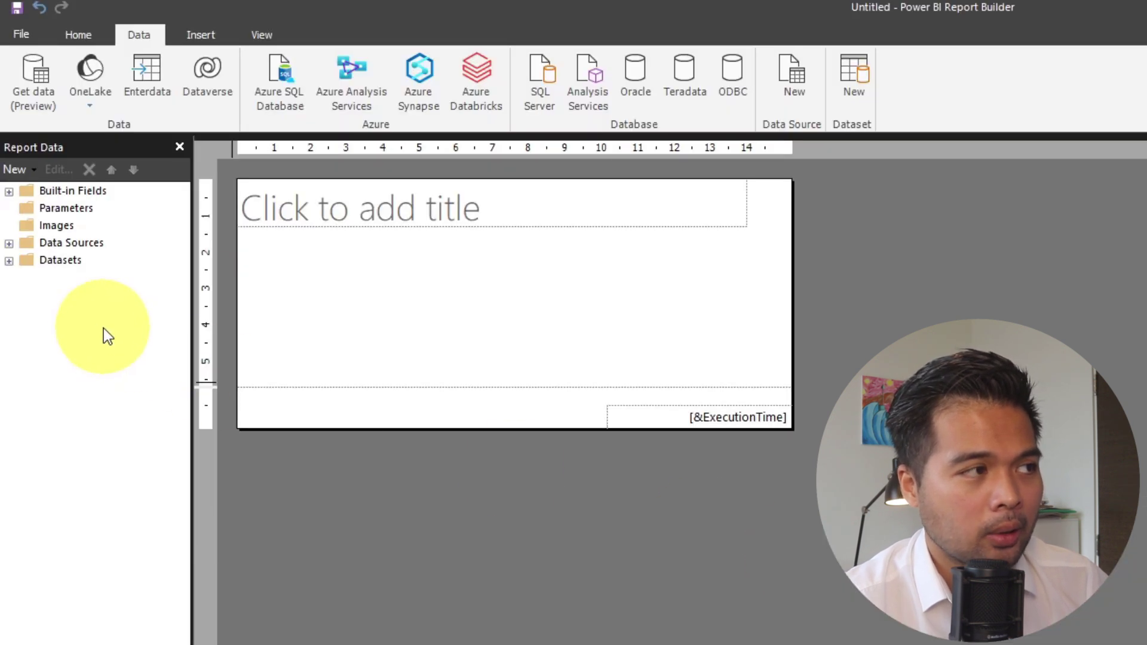
# Expand the report's data sources and datasets to examine the new Power Query source and the fields of Products.
pyautogui.click(9, 244)
pyautogui.click(80, 260)
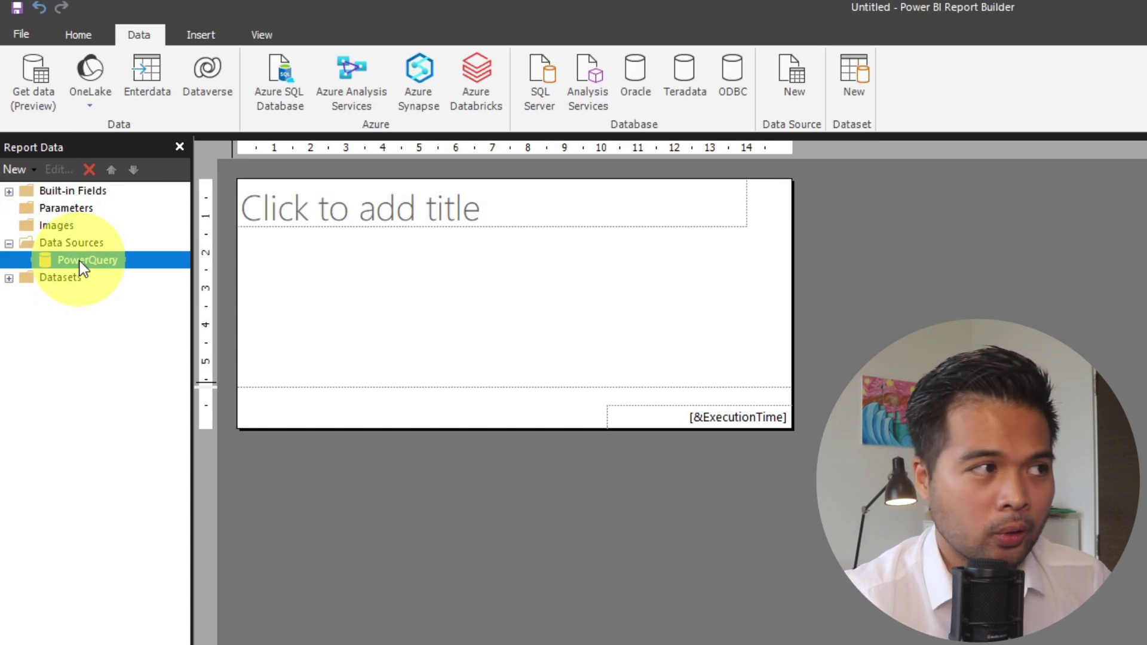
pyautogui.click(8, 278)
pyautogui.click(26, 295)
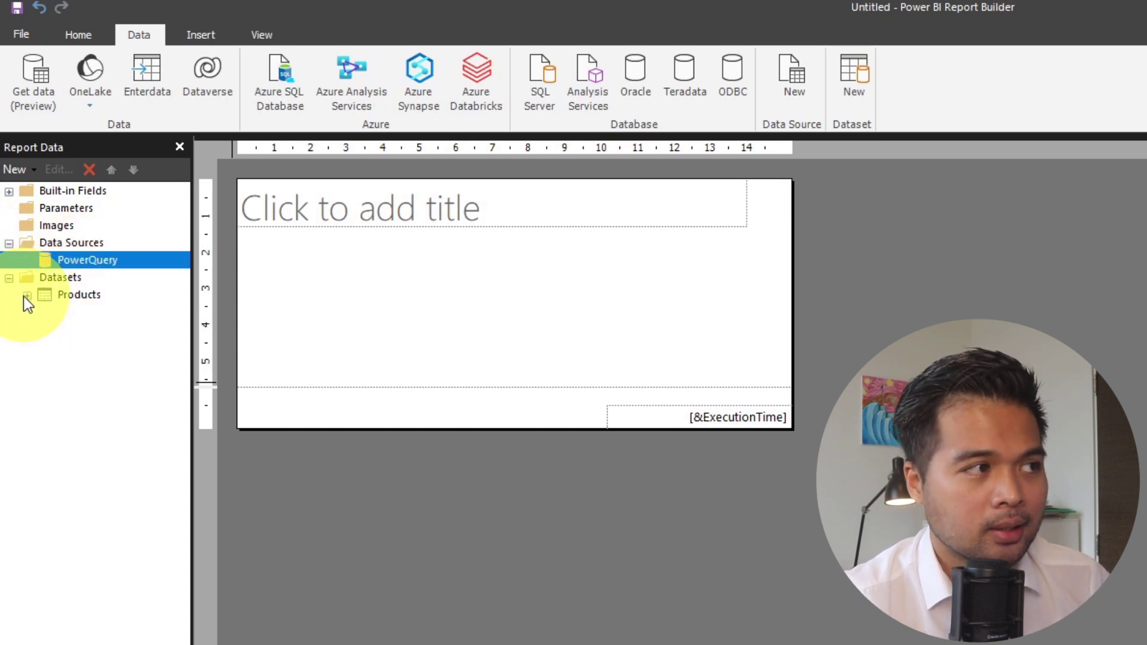
pyautogui.click(79, 297)
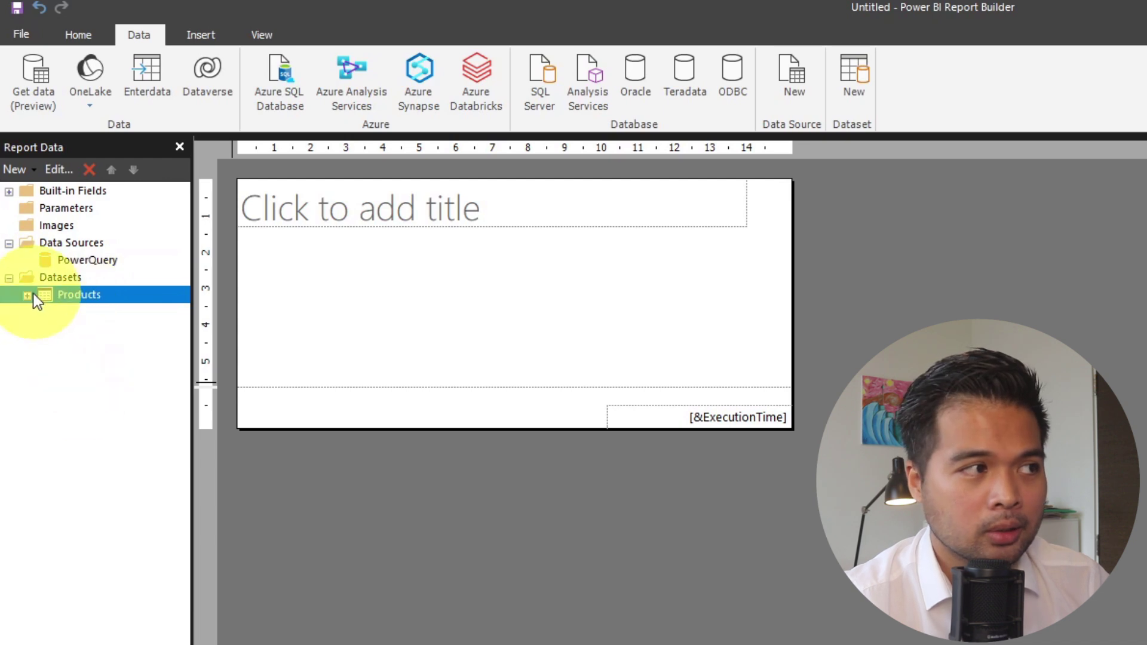
pyautogui.click(27, 295)
pyautogui.click(78, 312)
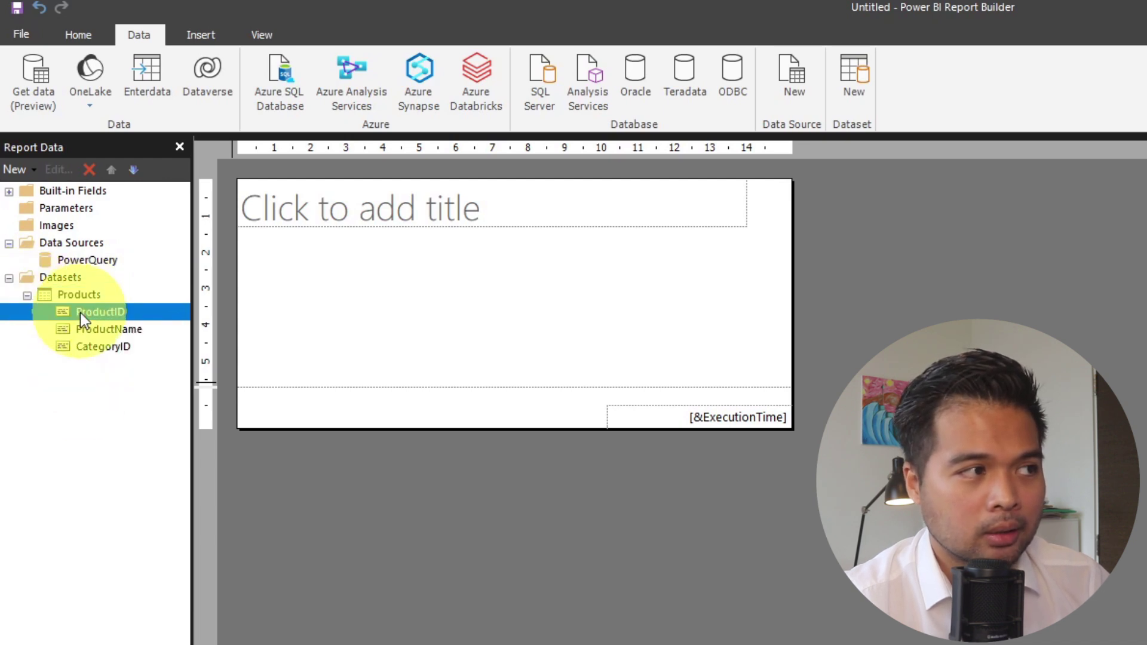
pyautogui.click(111, 333)
pyautogui.click(108, 349)
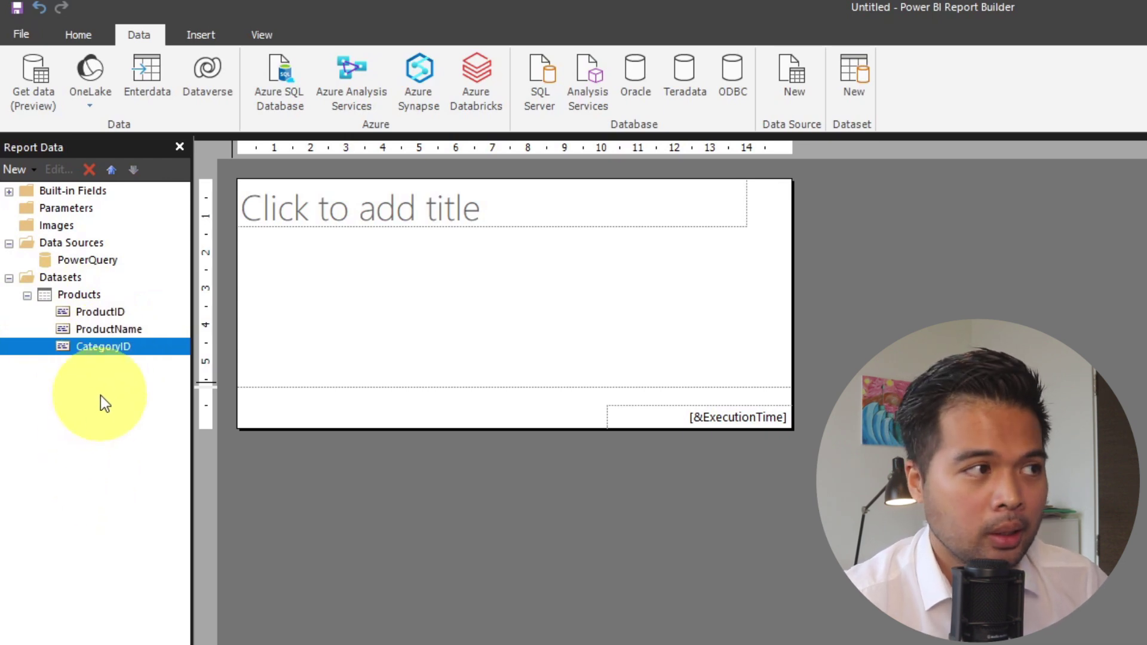
pyautogui.click(104, 330)
pyautogui.click(117, 313)
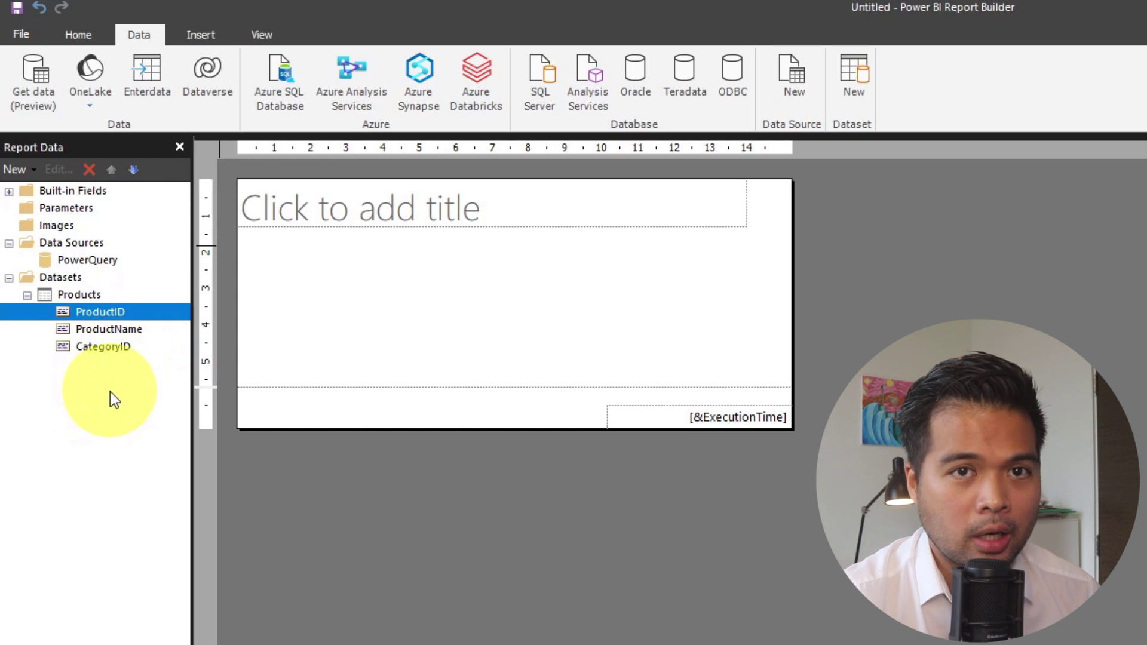
# Open the mashup of the Products dataset for editing.
pyautogui.rightClick(87, 296)
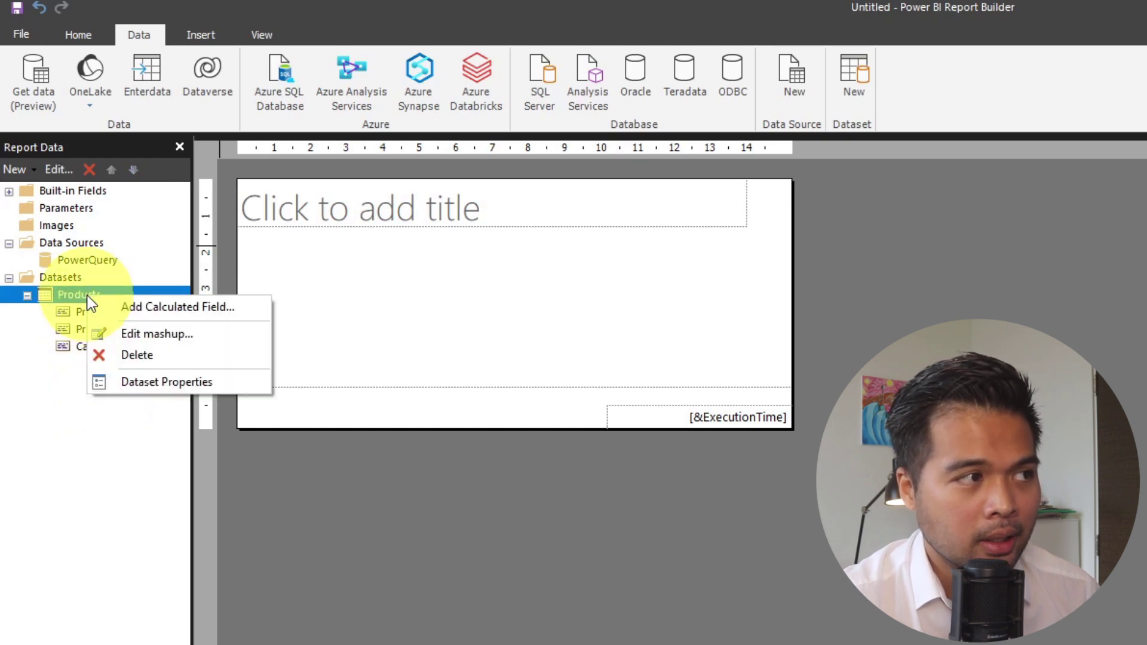
pyautogui.click(136, 335)
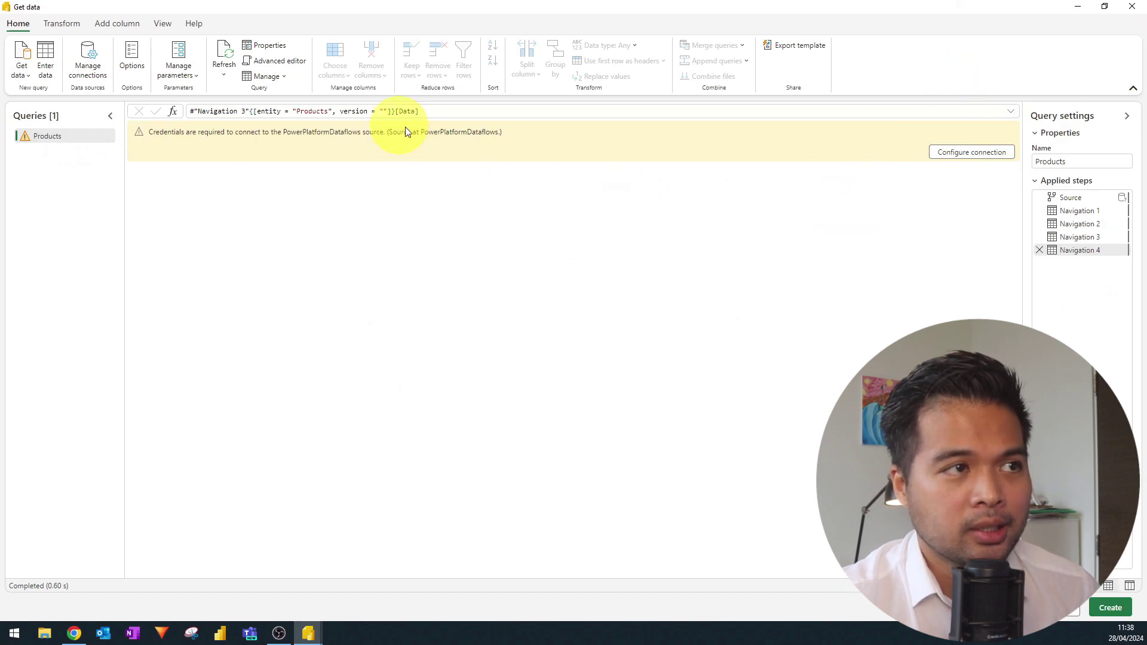
# Reconnect the Products query to its dataflow source with the existing credentials.
pyautogui.click(981, 154)
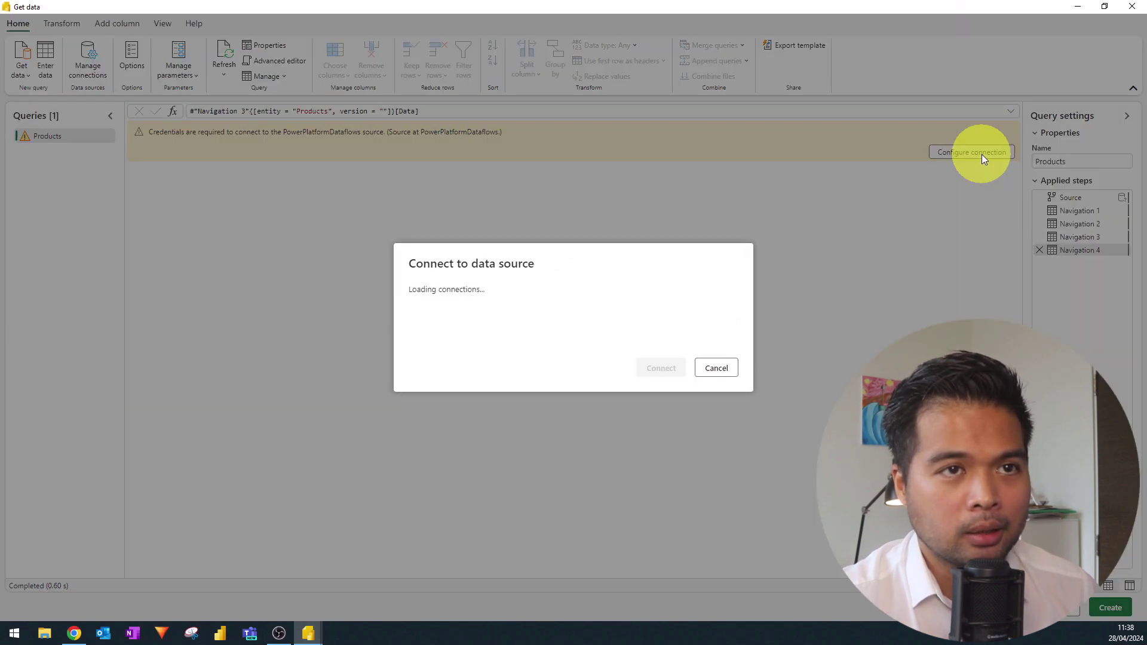
pyautogui.click(661, 367)
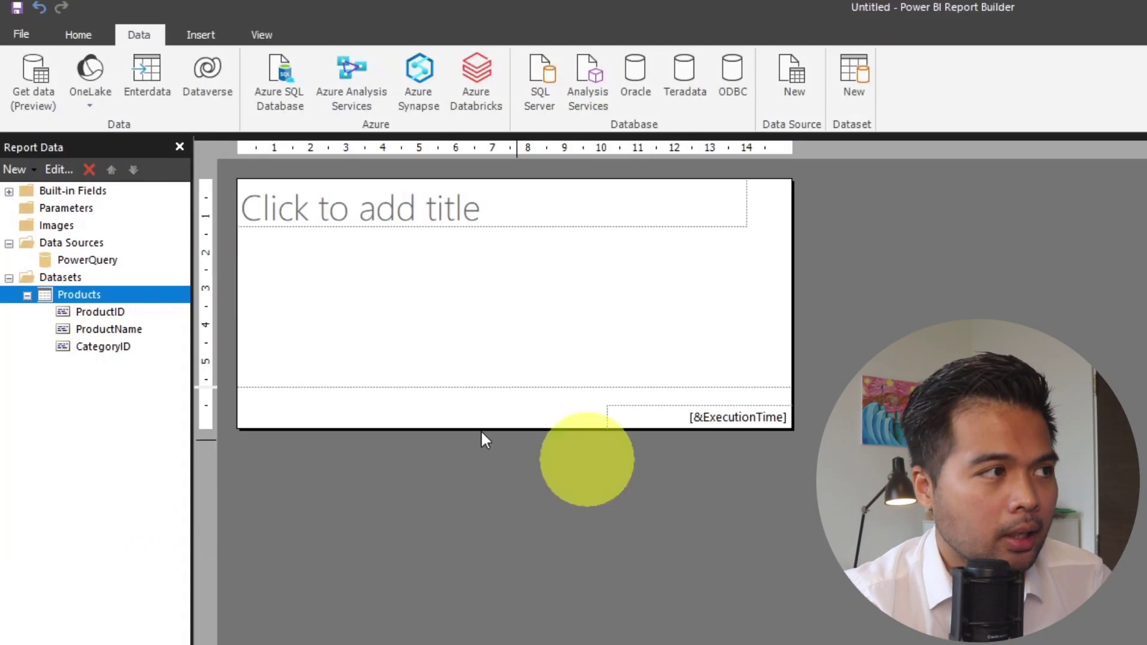
# Delete the Products dataset and the PowerQuery data source from the report.
pyautogui.rightClick(88, 296)
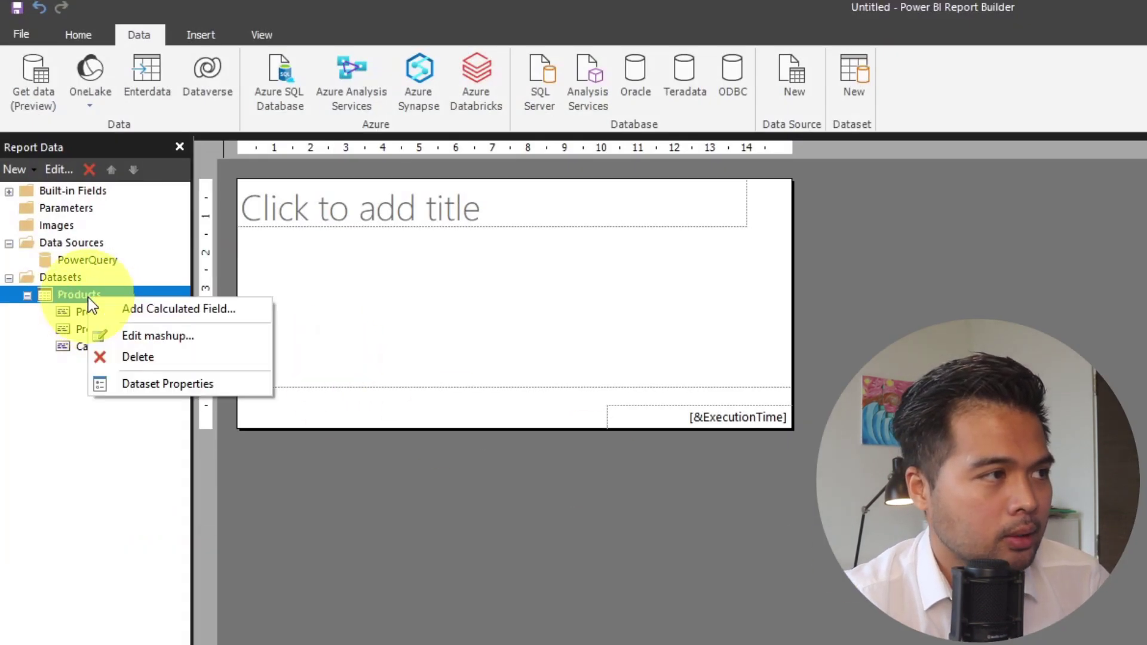
pyautogui.click(123, 330)
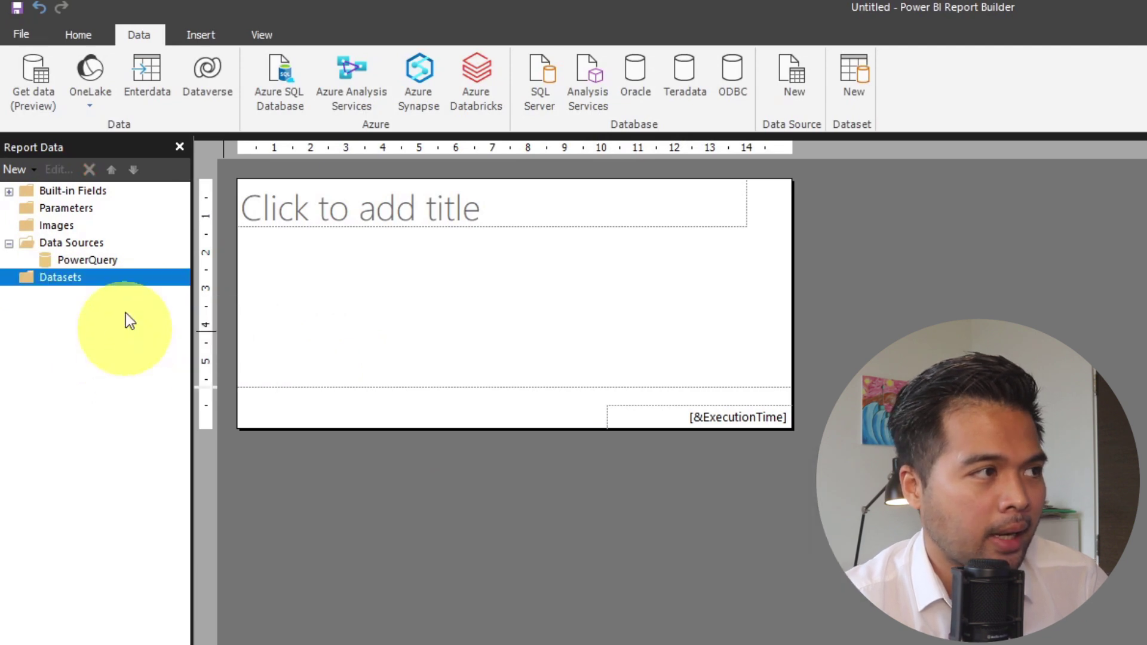
pyautogui.rightClick(93, 260)
pyautogui.click(115, 277)
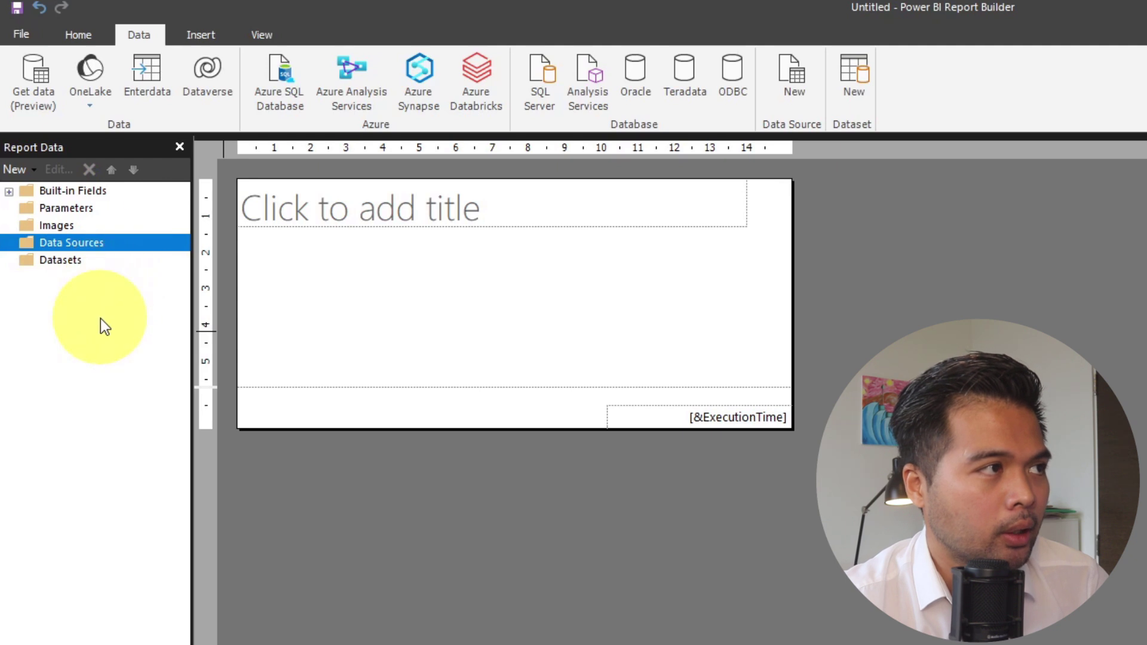
# Get data from Dataflows, choosing the Order Details and Products tables of Northwind Orders in the Cross Report Drillthrough workspace.
pyautogui.click(35, 81)
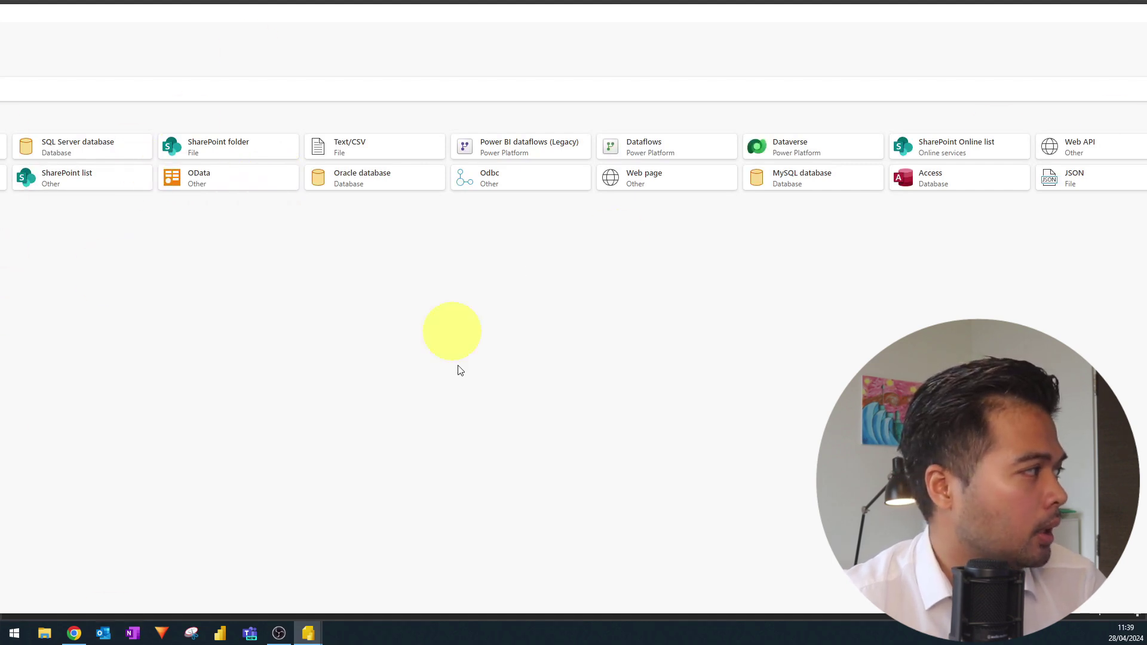
pyautogui.doubleClick(960, 3)
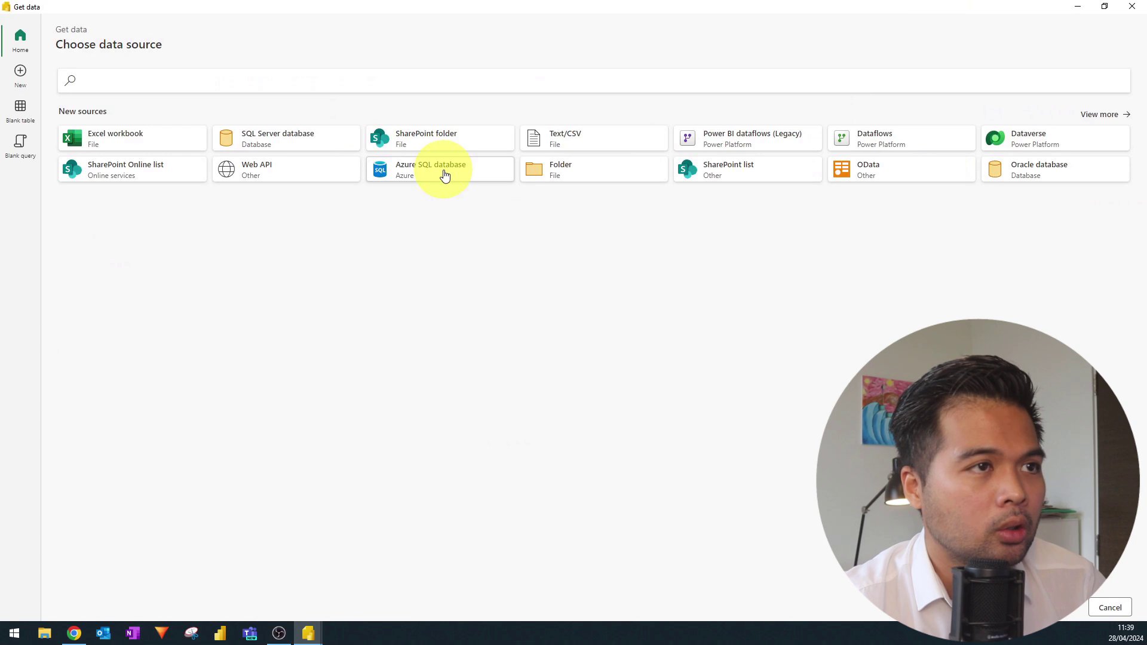
pyautogui.click(909, 139)
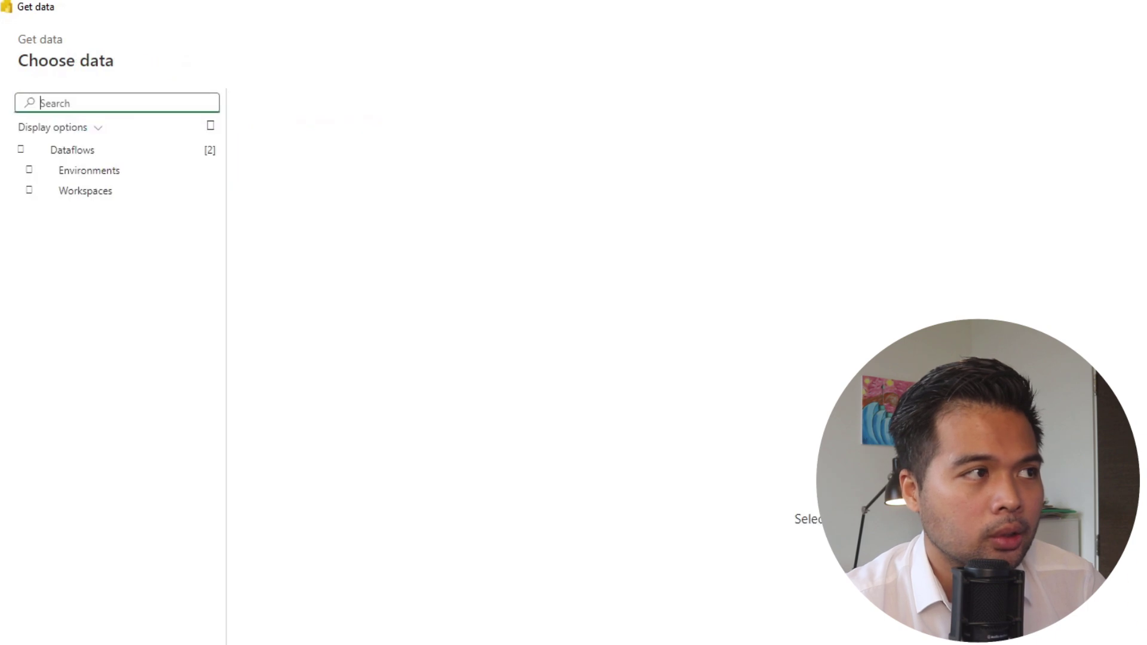
pyautogui.click(31, 191)
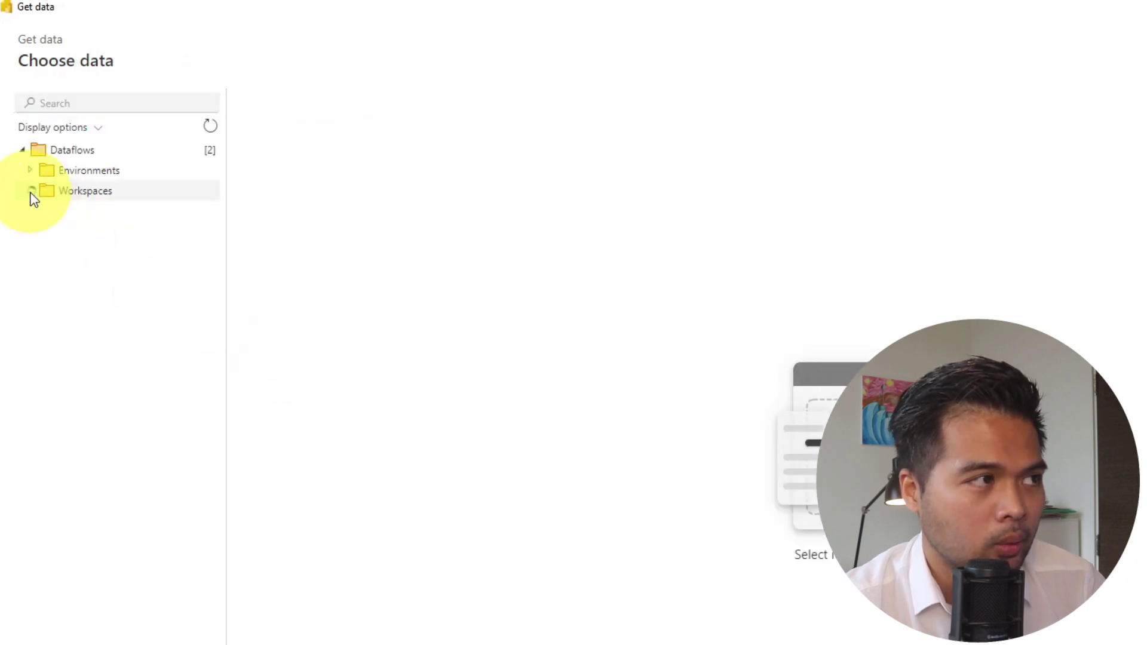
pyautogui.click(40, 211)
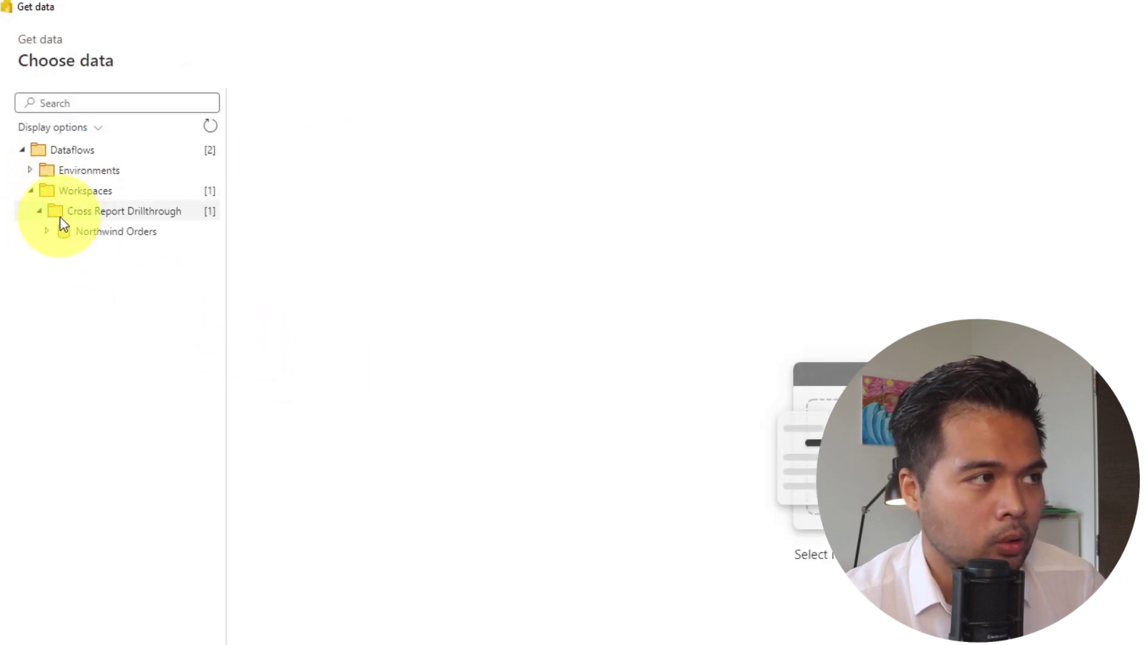
pyautogui.click(48, 232)
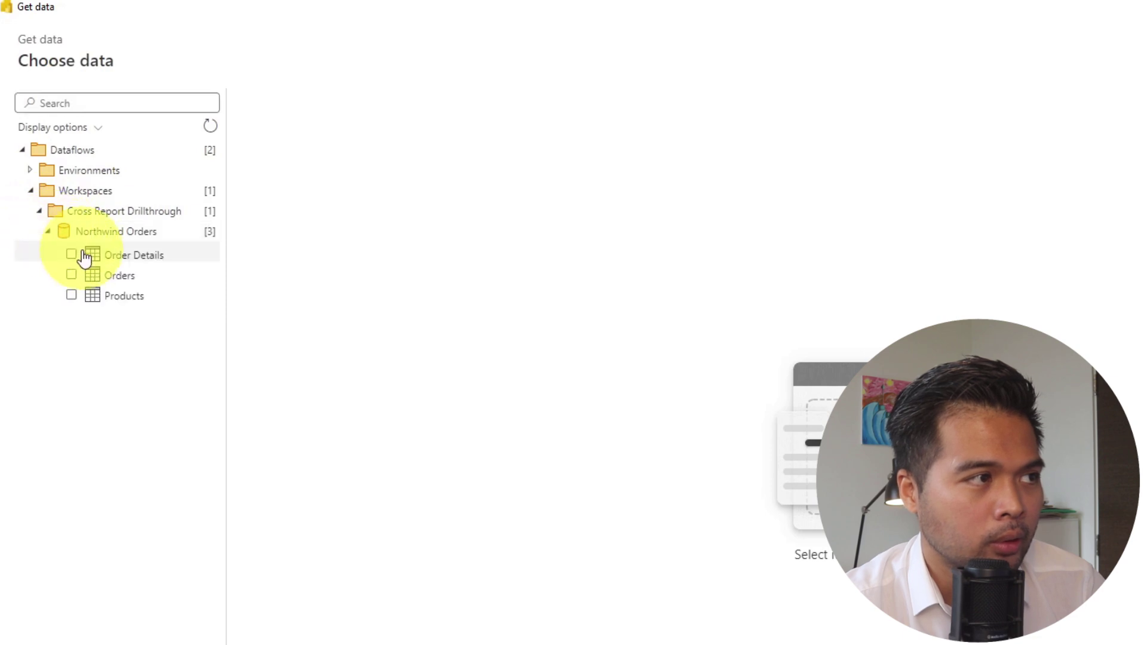
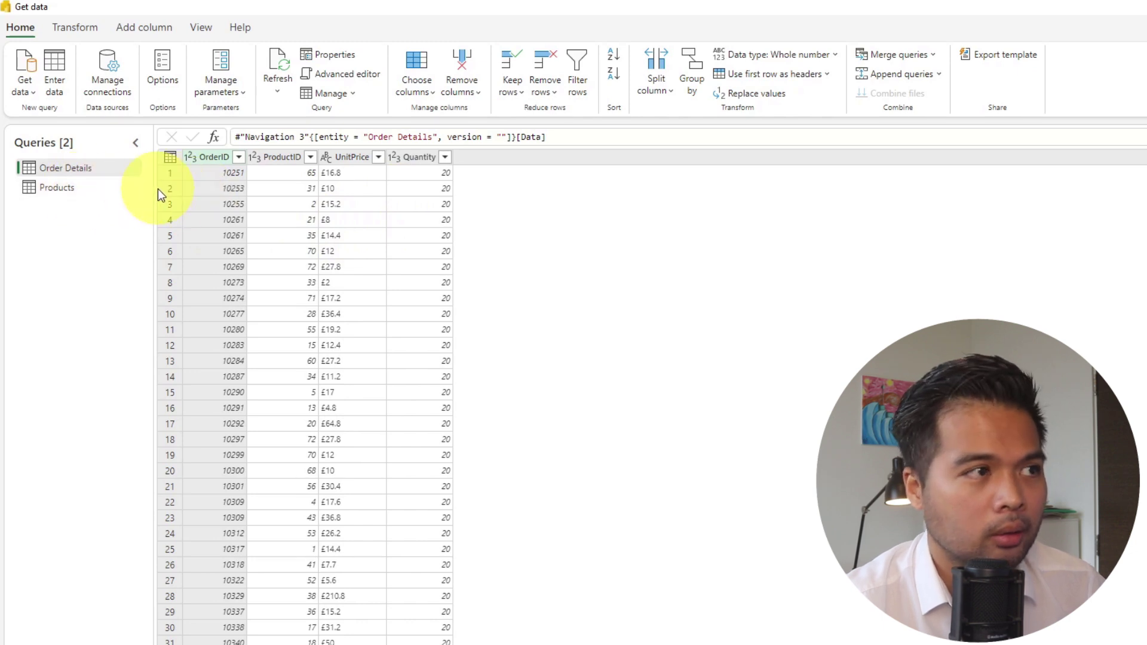
# Disable loading for the Products query.
pyautogui.rightClick(63, 186)
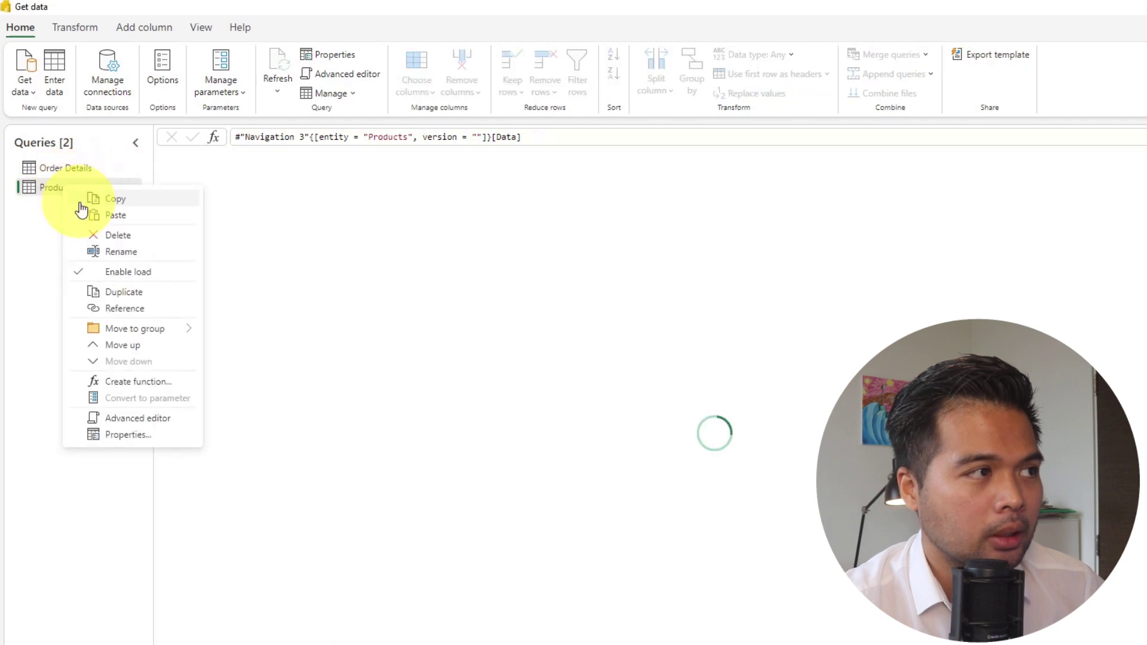
pyautogui.click(150, 273)
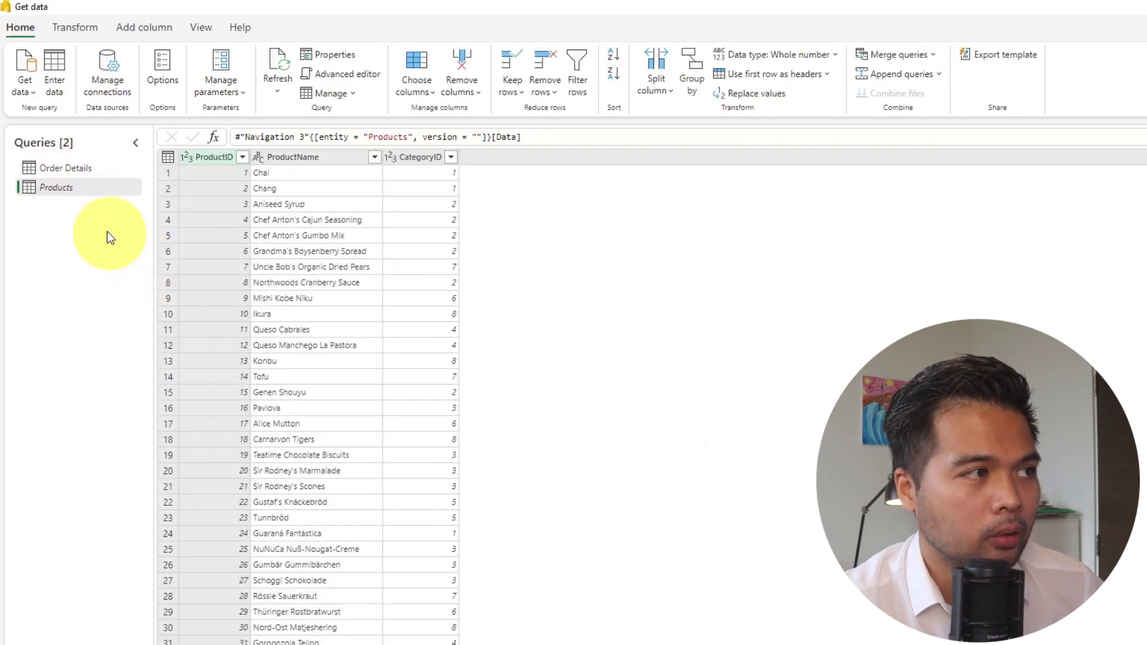
# Merge the Order Details query with Products, matching on ProductID with a left outer join.
pyautogui.click(75, 168)
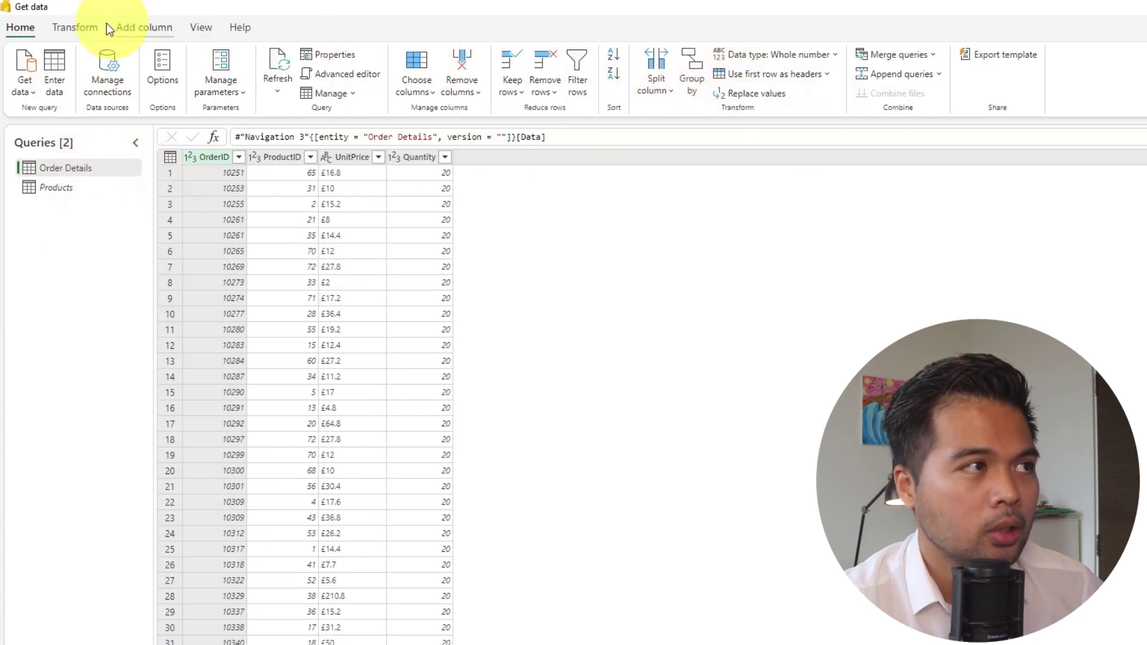
pyautogui.click(875, 54)
pyautogui.click(384, 297)
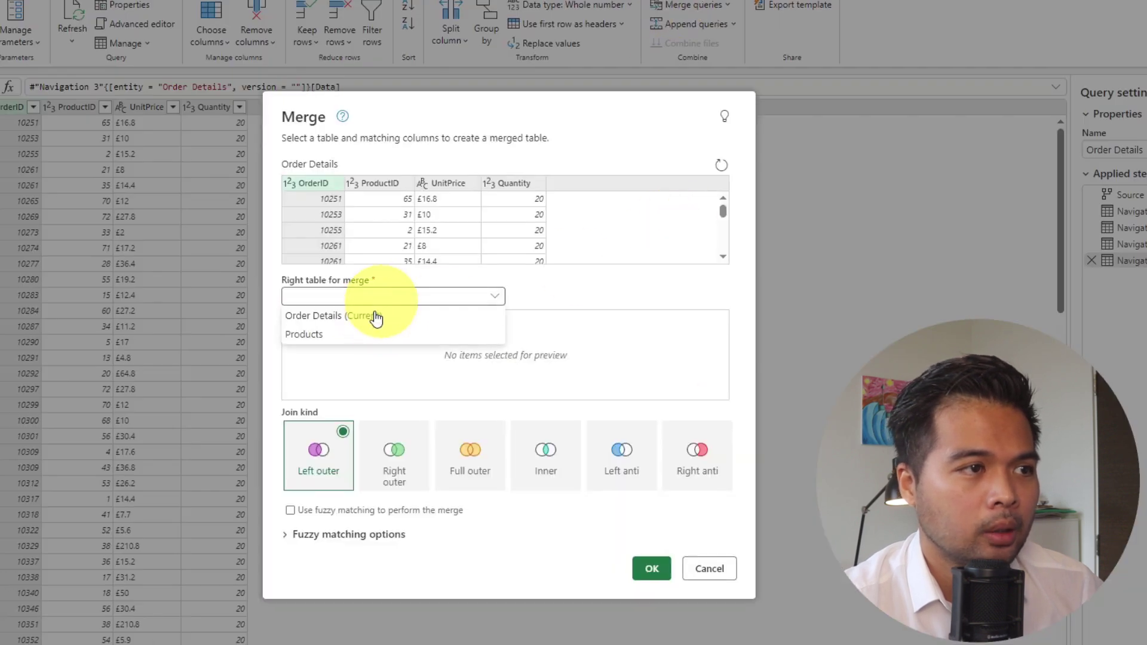
pyautogui.click(348, 338)
pyautogui.click(400, 243)
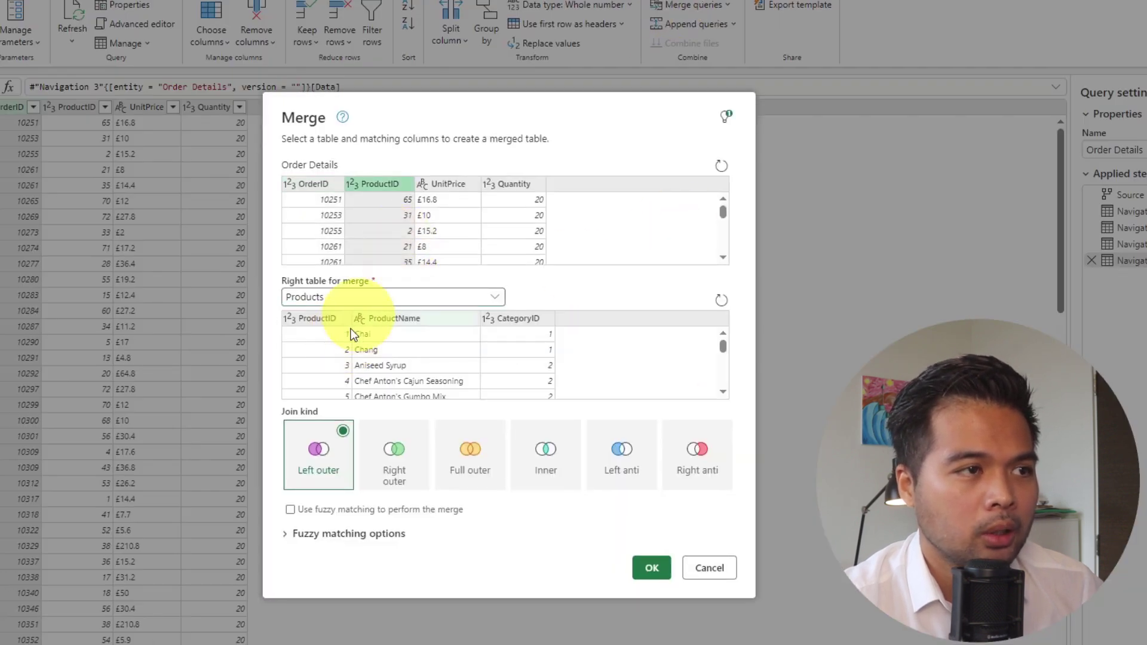
pyautogui.click(323, 371)
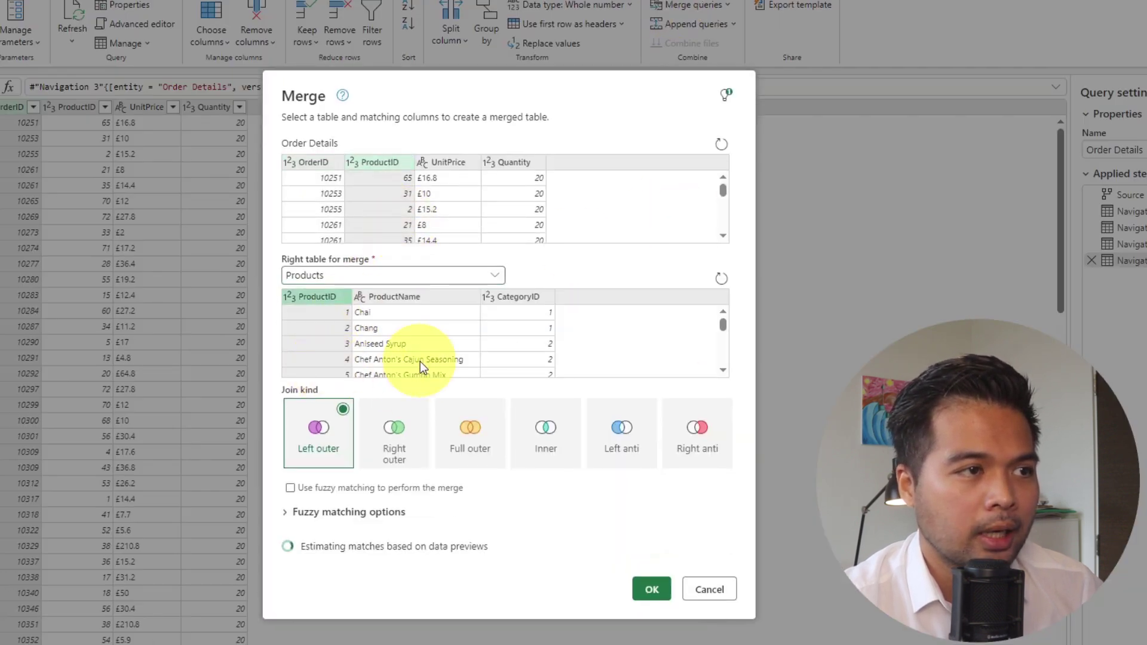
pyautogui.click(653, 590)
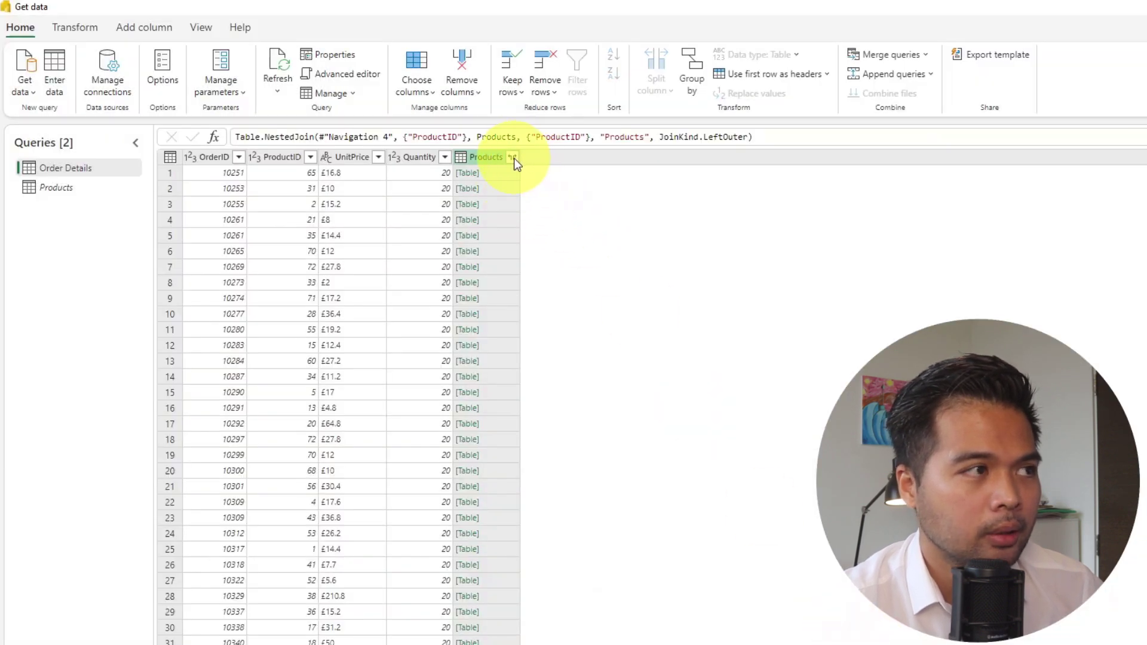
# Expand the merged Products column to include only ProductName, without the original column name as prefix.
pyautogui.click(513, 157)
pyautogui.click(575, 217)
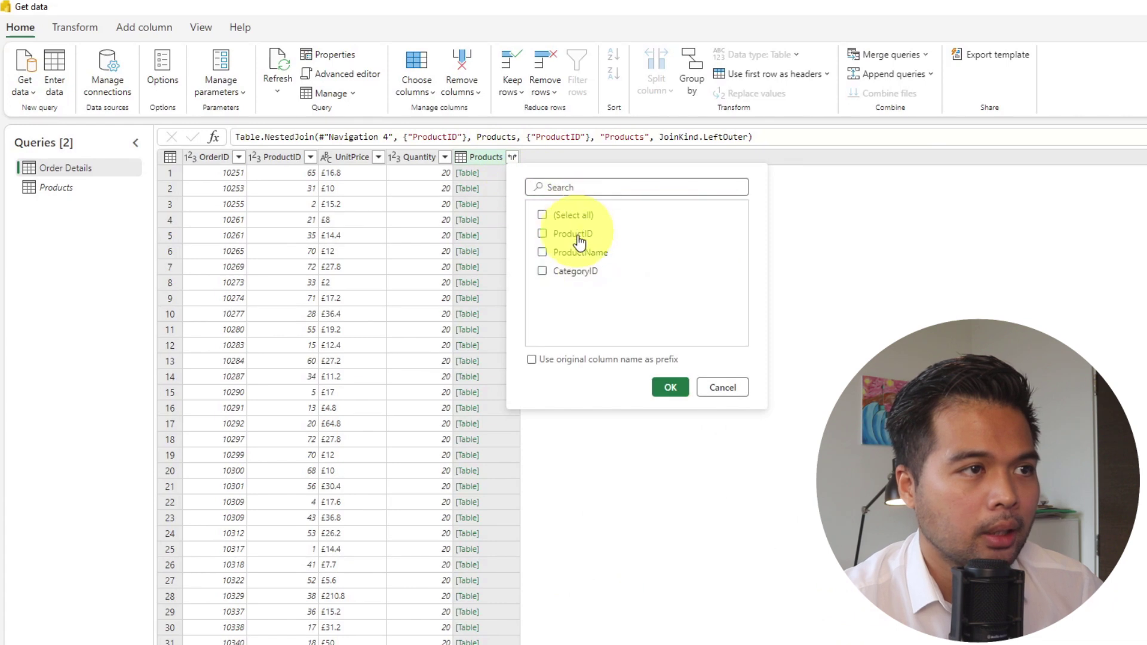
pyautogui.click(579, 256)
pyautogui.click(670, 387)
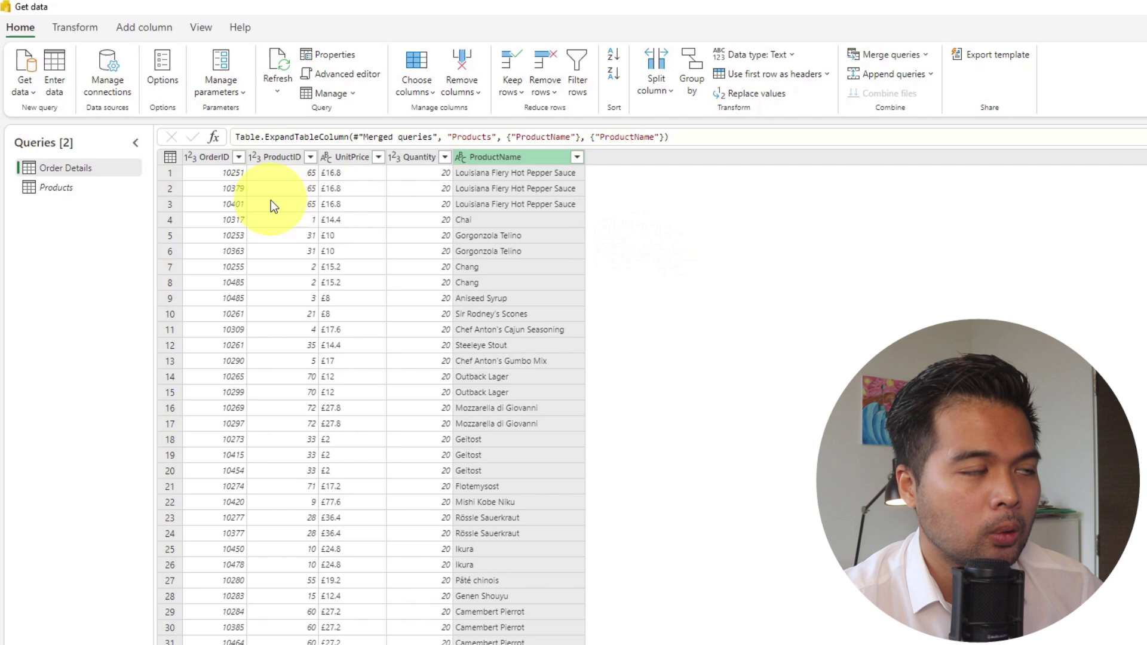
# Examine the product names merged into Order Details and compare them with the Products query.
pyautogui.click(272, 203)
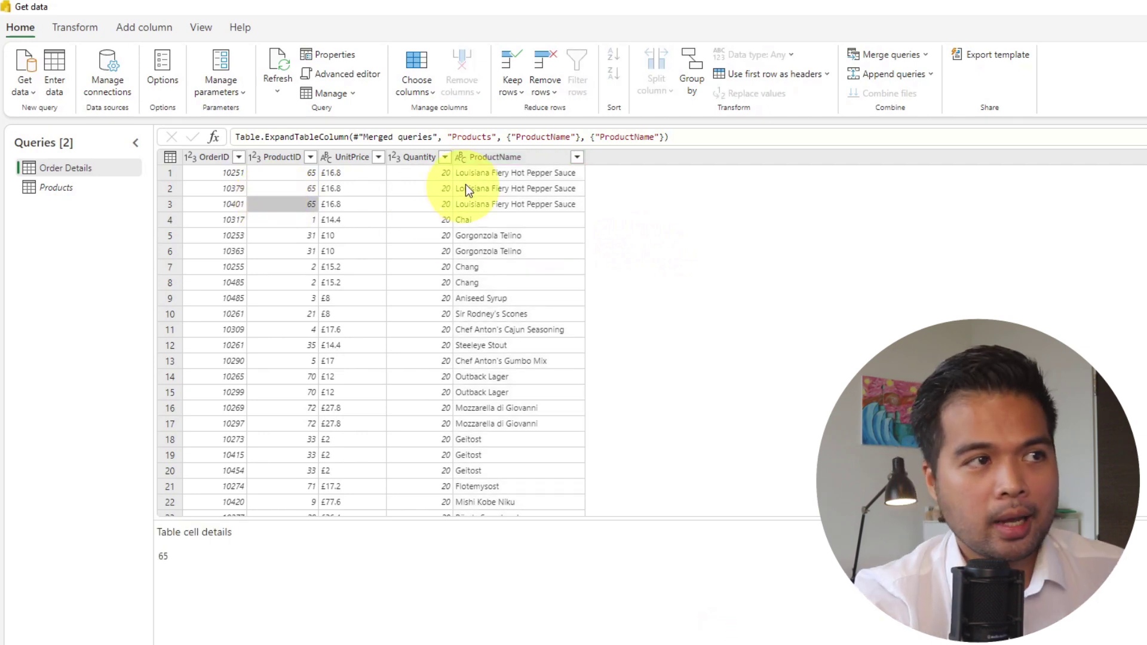
pyautogui.click(505, 173)
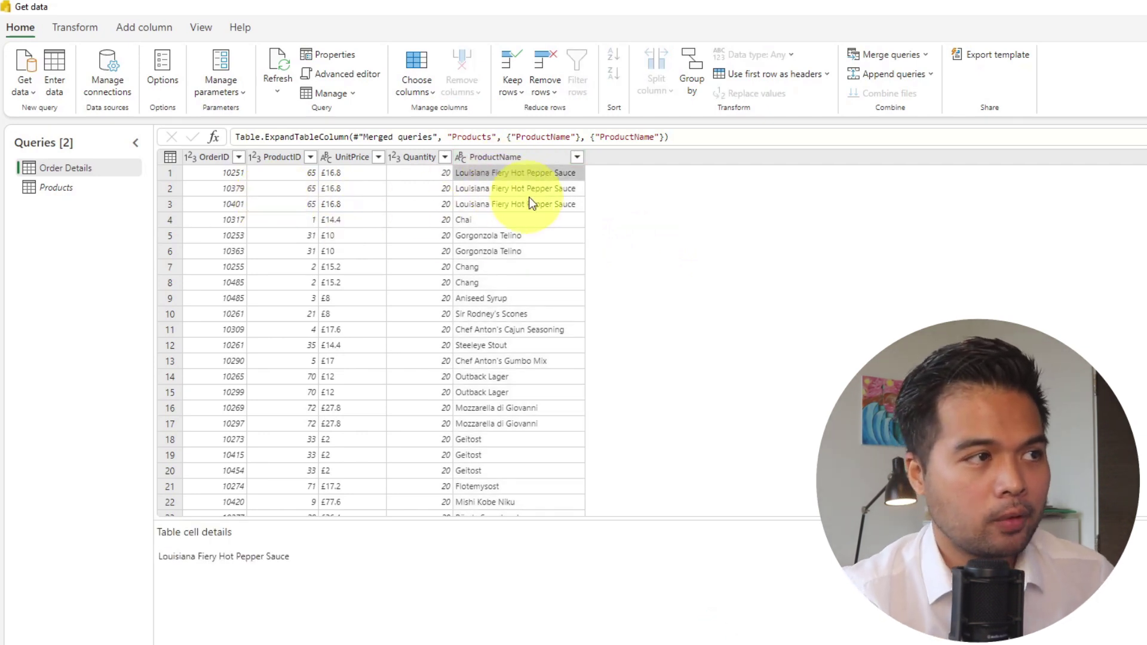
pyautogui.click(532, 194)
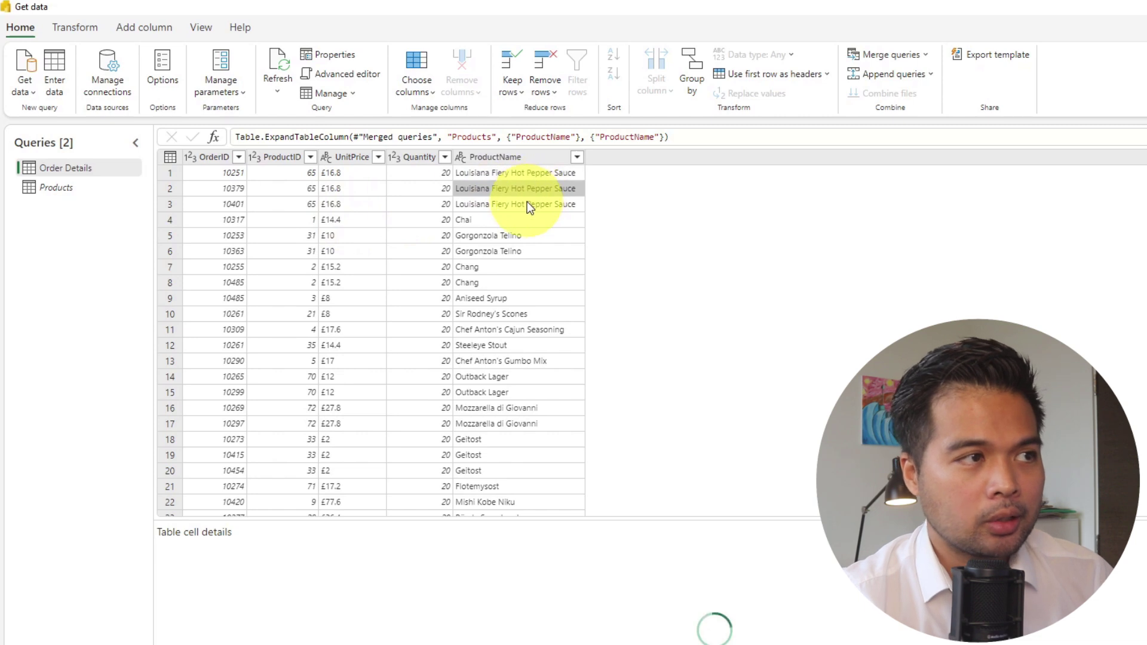
pyautogui.click(527, 202)
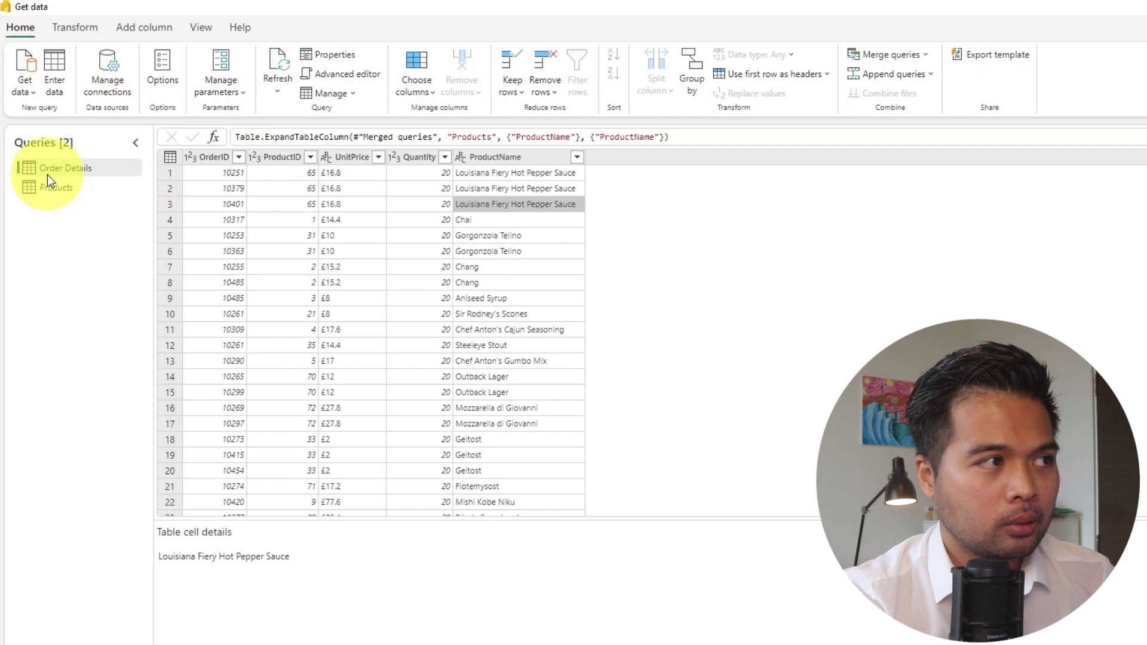
pyautogui.click(63, 187)
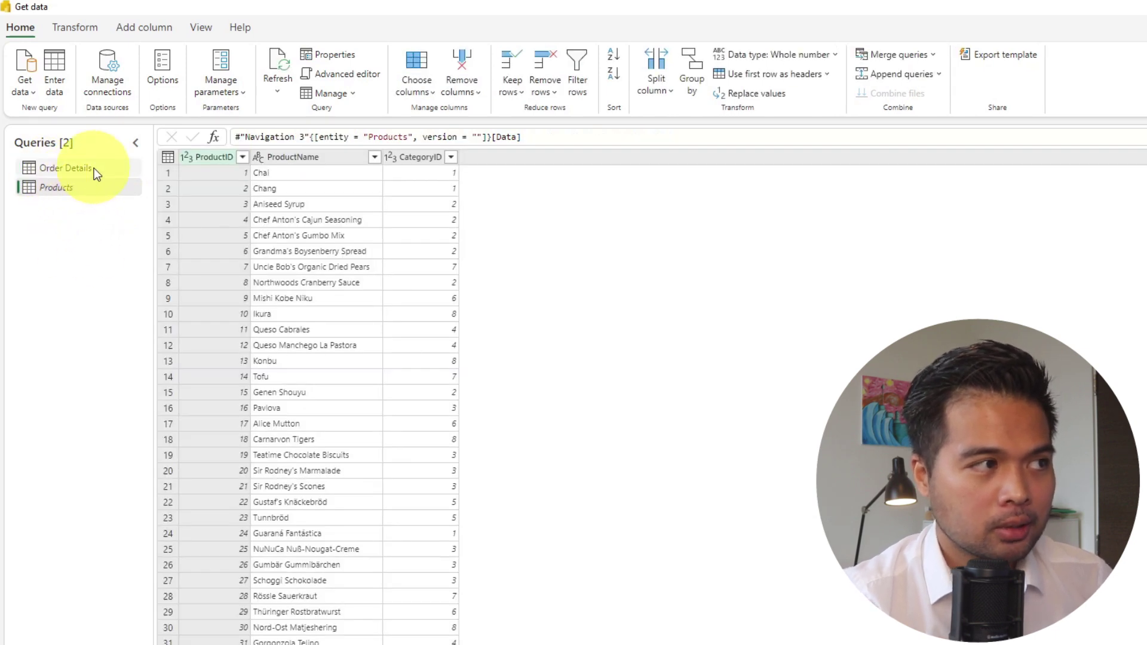
pyautogui.click(66, 168)
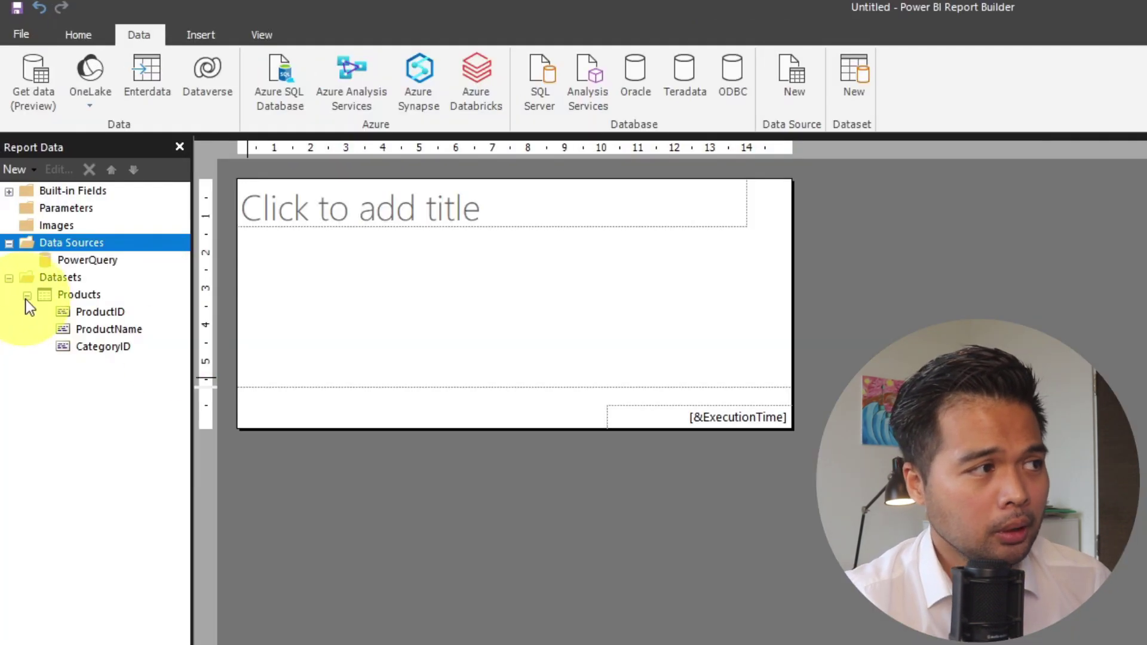
# Collapse and re-expand the Products dataset in the report to examine its fields.
pyautogui.click(26, 296)
pyautogui.click(82, 298)
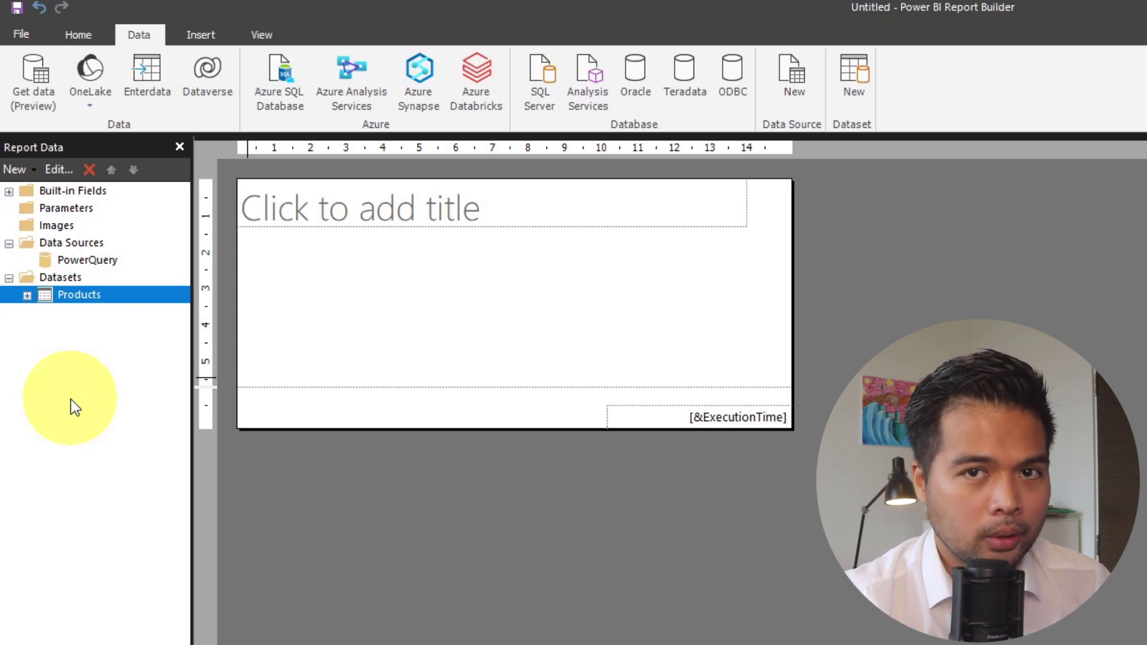
pyautogui.click(27, 295)
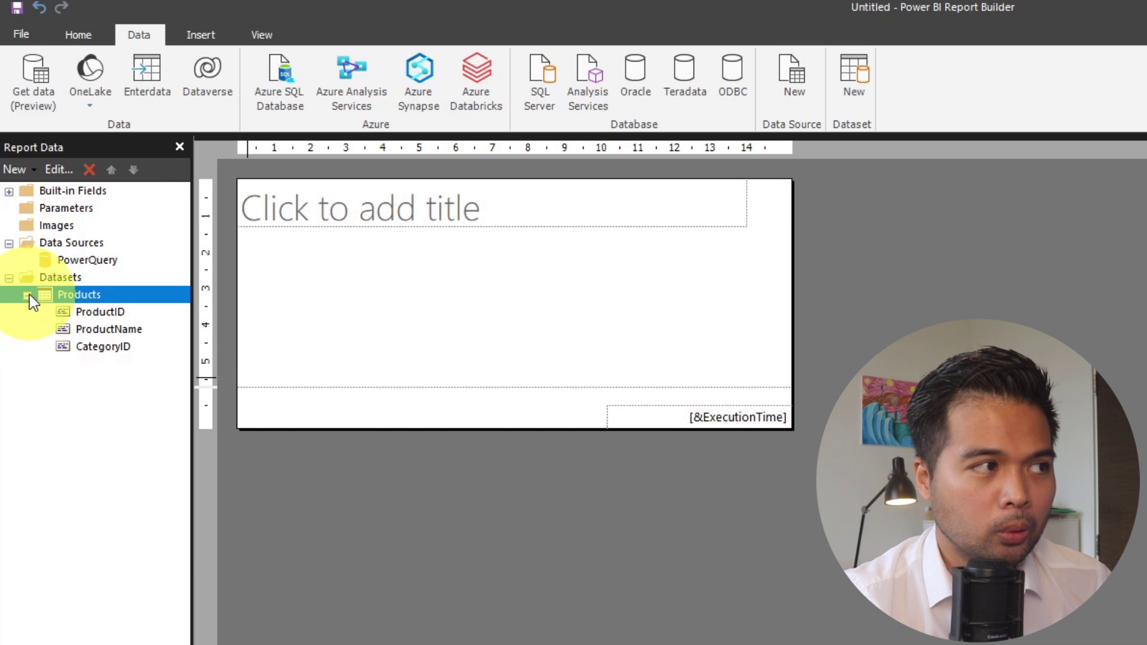
# Reopen the mashup of the Products dataset and check both its Order Details and Products queries.
pyautogui.rightClick(85, 298)
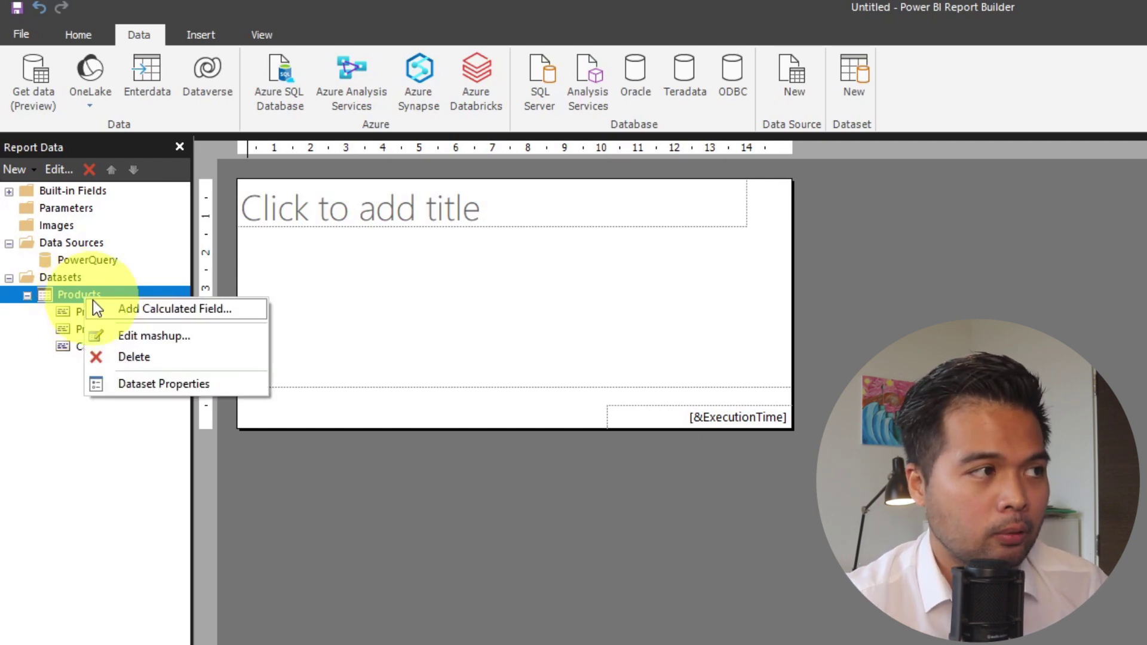
pyautogui.click(135, 333)
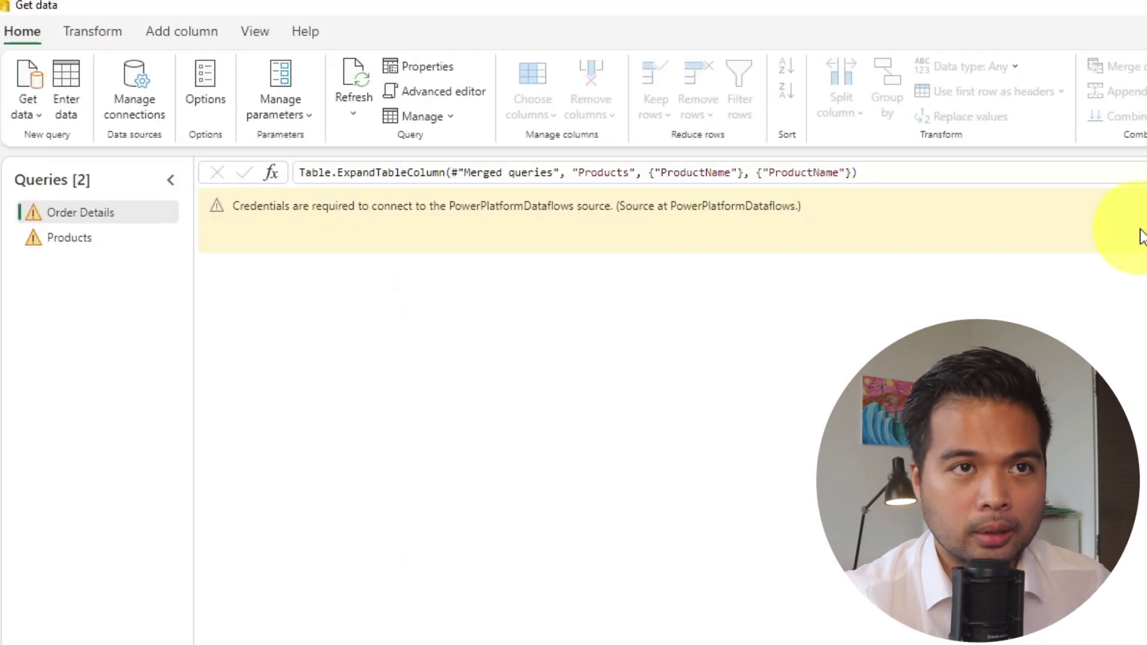
pyautogui.click(56, 239)
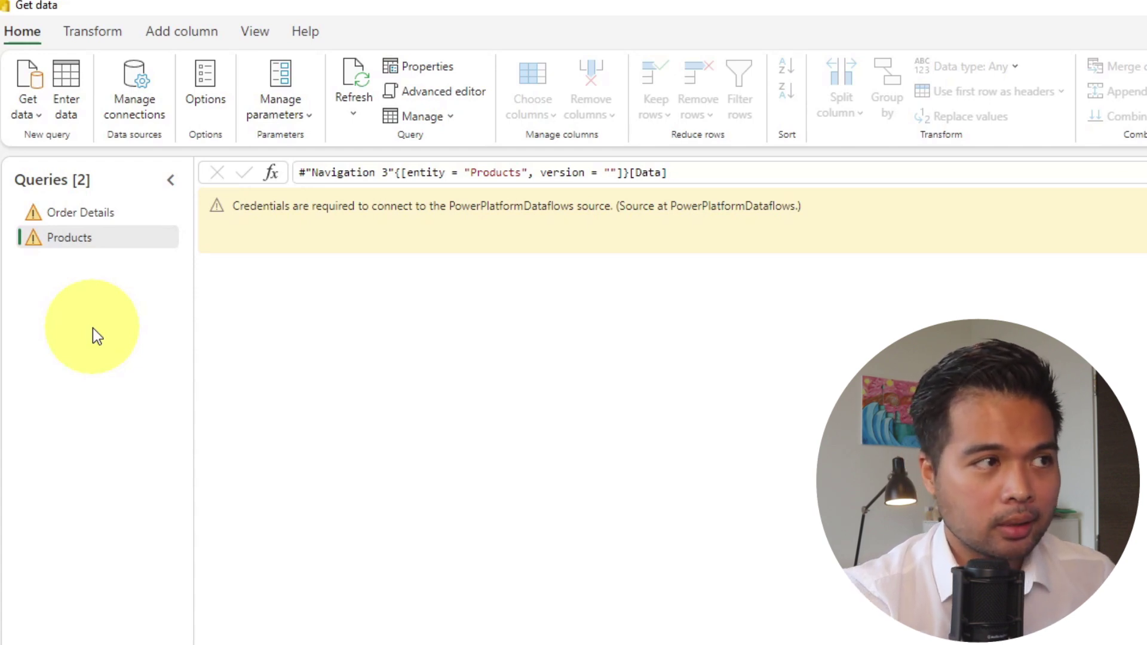
pyautogui.click(113, 214)
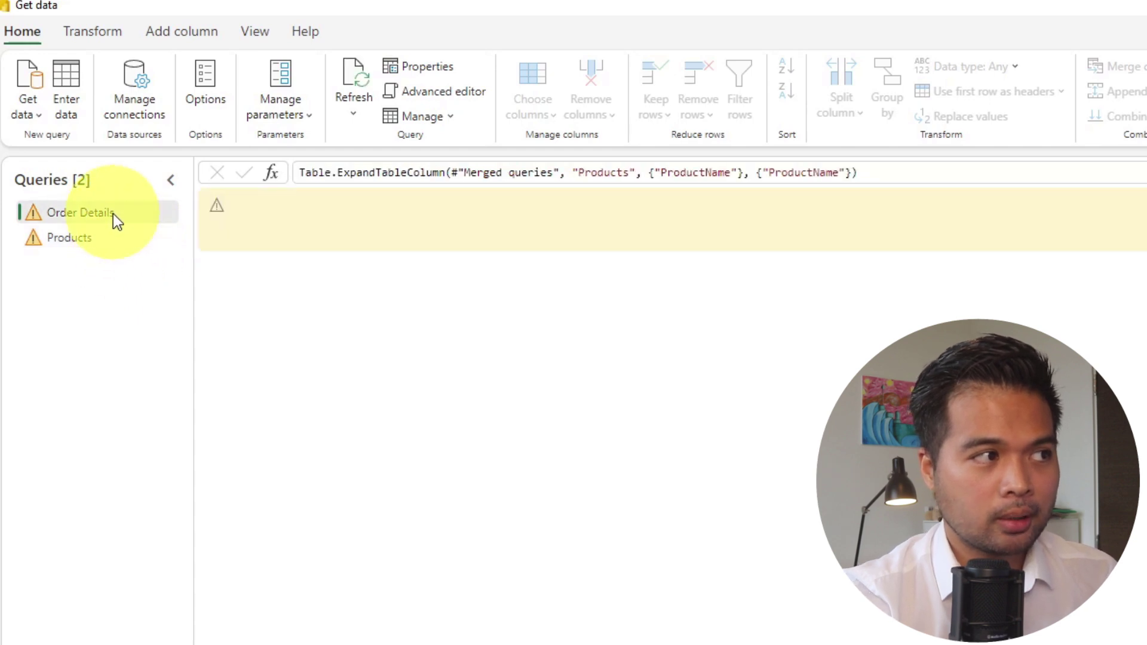
pyautogui.click(94, 239)
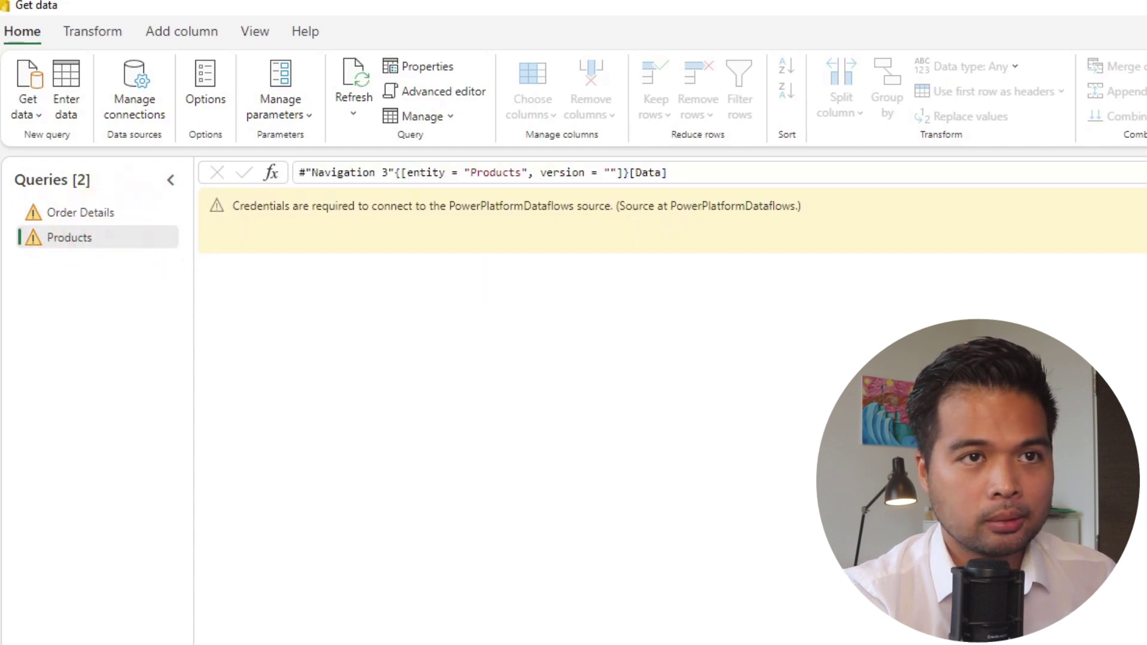
pyautogui.press('Return')
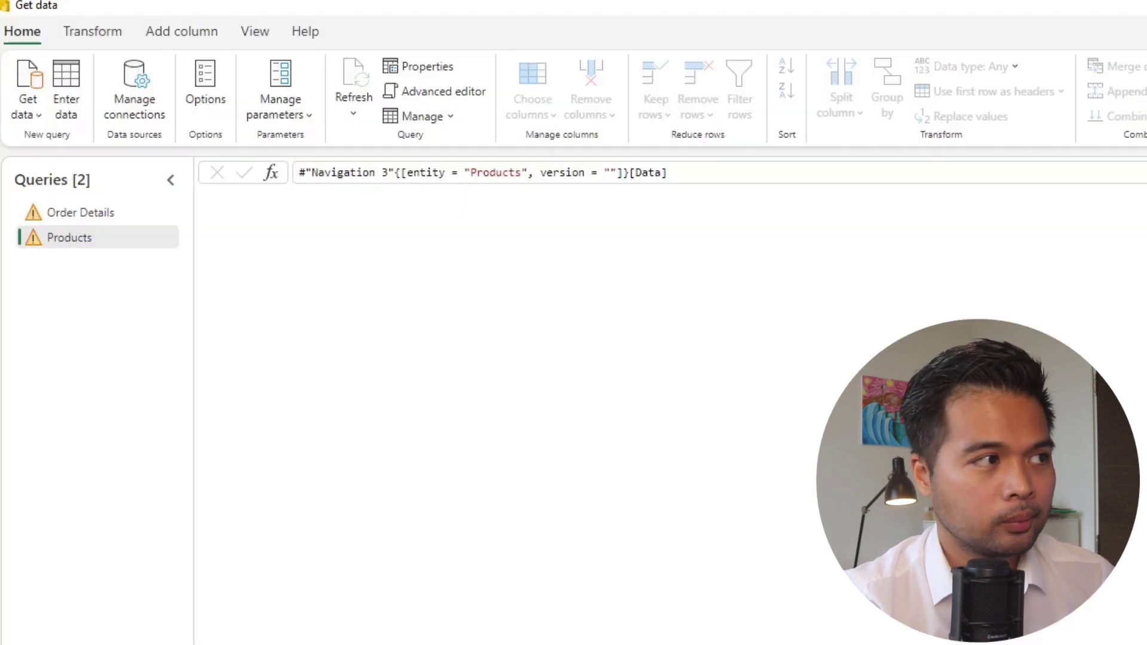
# Check the Order Details and Products queries and the load setting of Products, and leave the query editor.
pyautogui.click(137, 221)
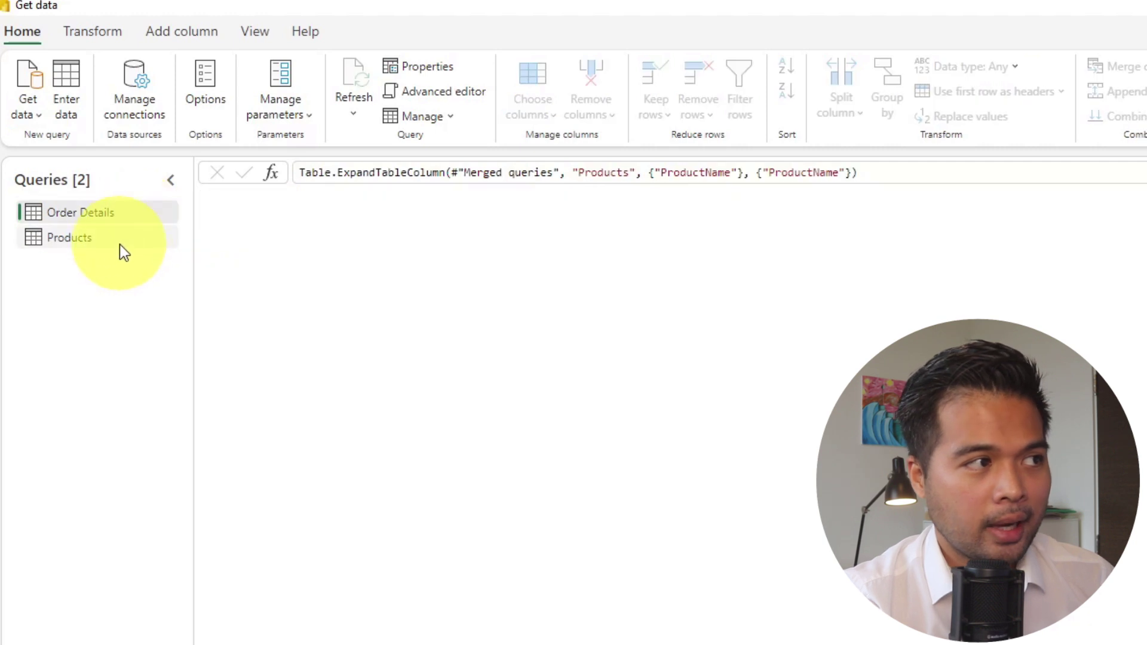
pyautogui.click(118, 242)
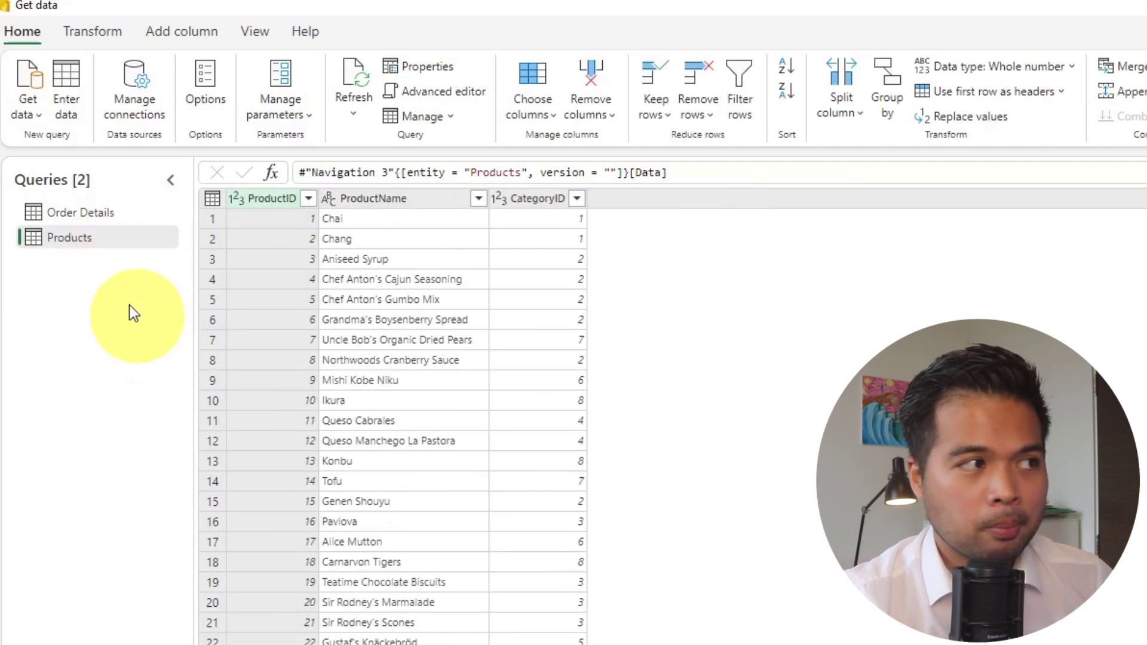
pyautogui.rightClick(86, 238)
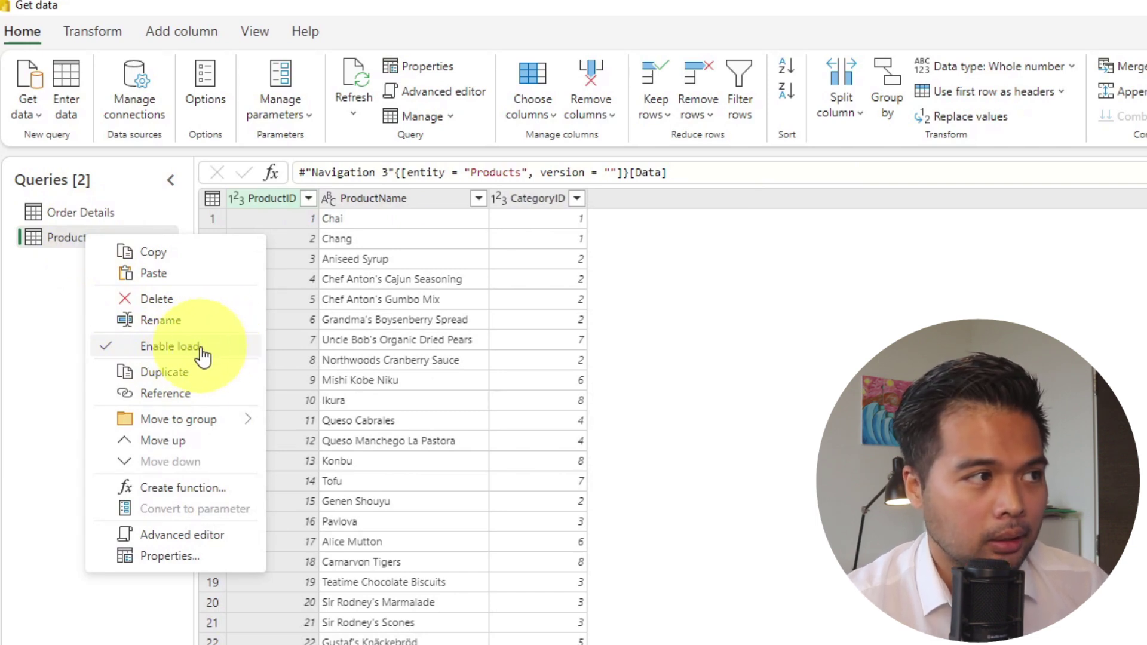
pyautogui.click(62, 299)
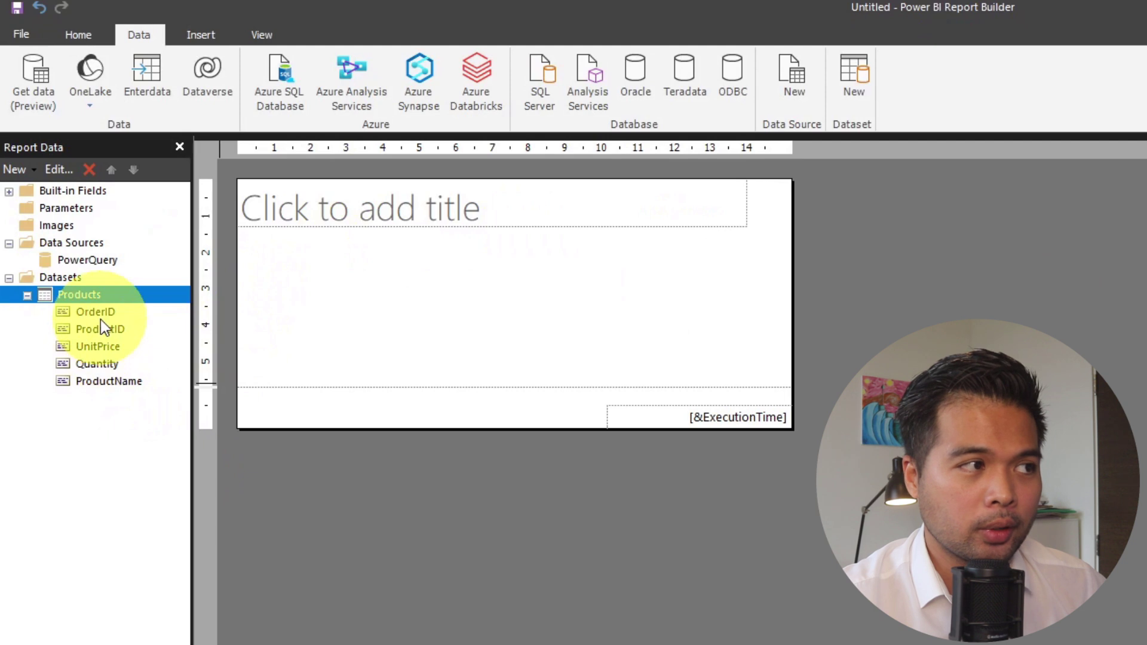
# Examine the Products dataset's available actions and go through its fields from OrderID to ProductName, collapsing it when done.
pyautogui.rightClick(93, 300)
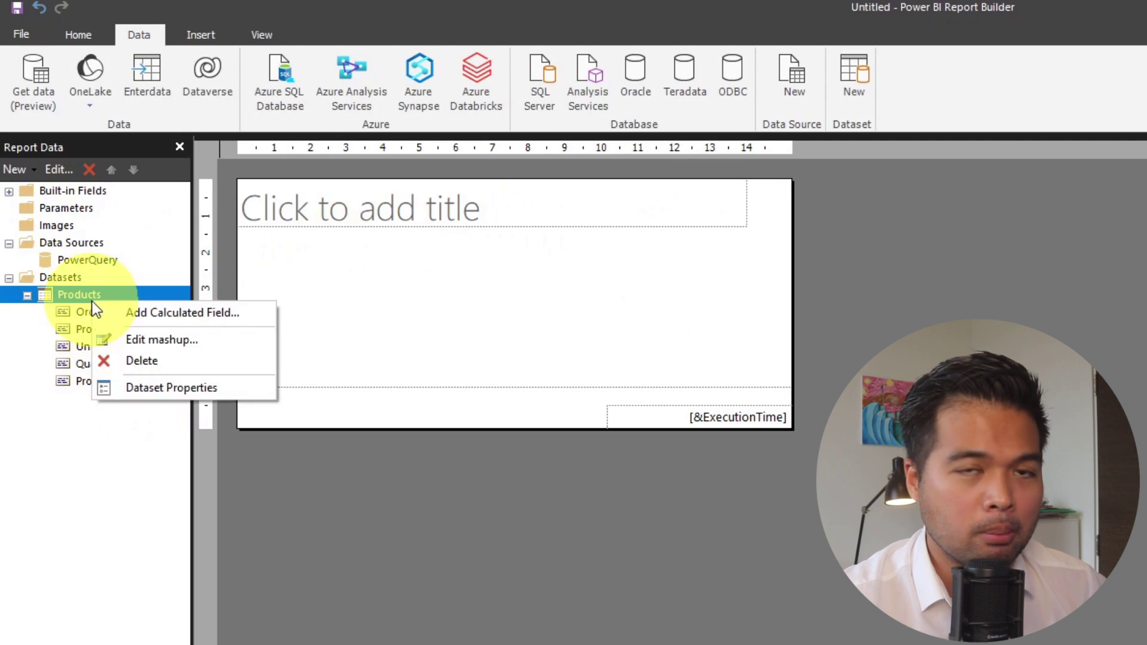
pyautogui.click(98, 479)
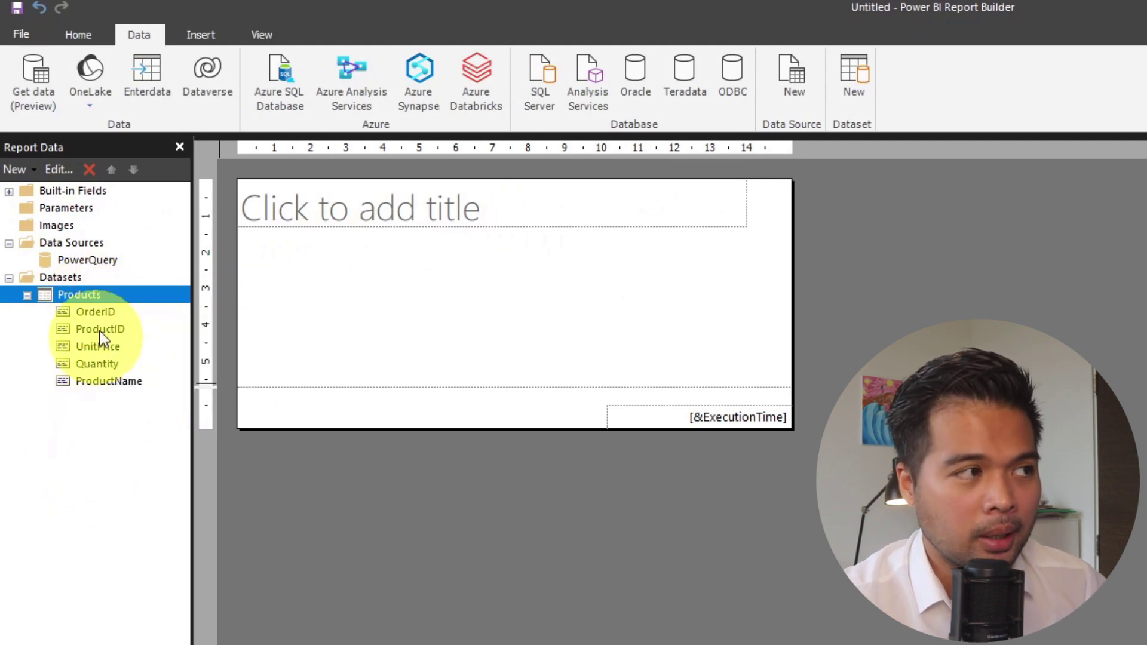
pyautogui.click(27, 295)
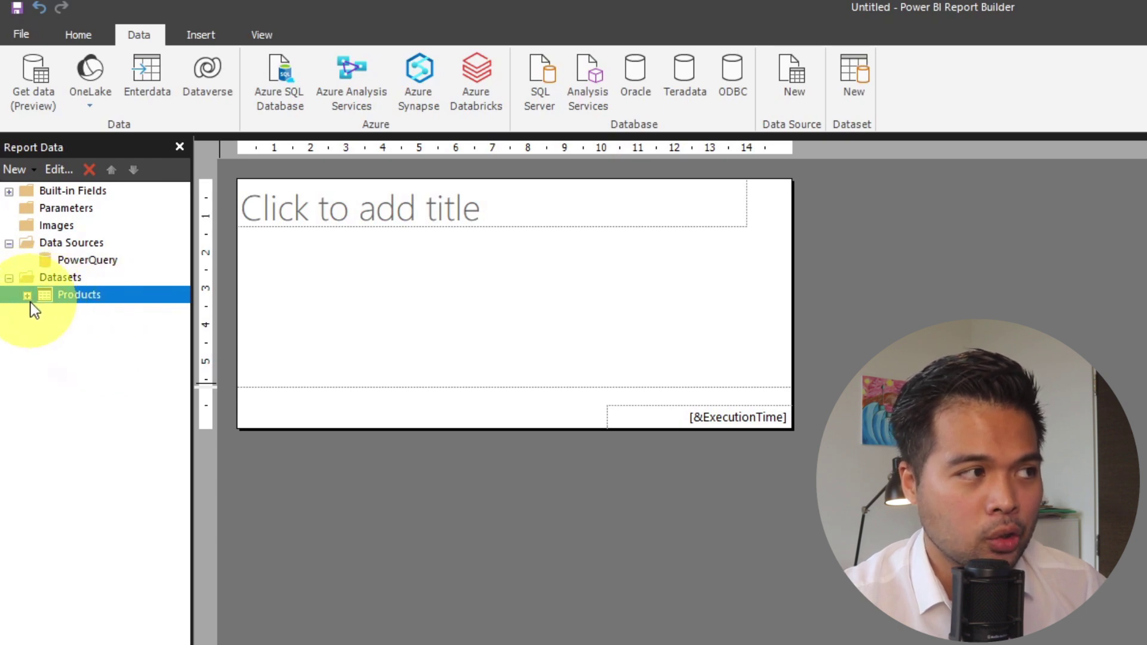
pyautogui.click(28, 297)
pyautogui.click(95, 312)
pyautogui.click(106, 329)
pyautogui.click(114, 347)
pyautogui.click(121, 365)
pyautogui.click(129, 381)
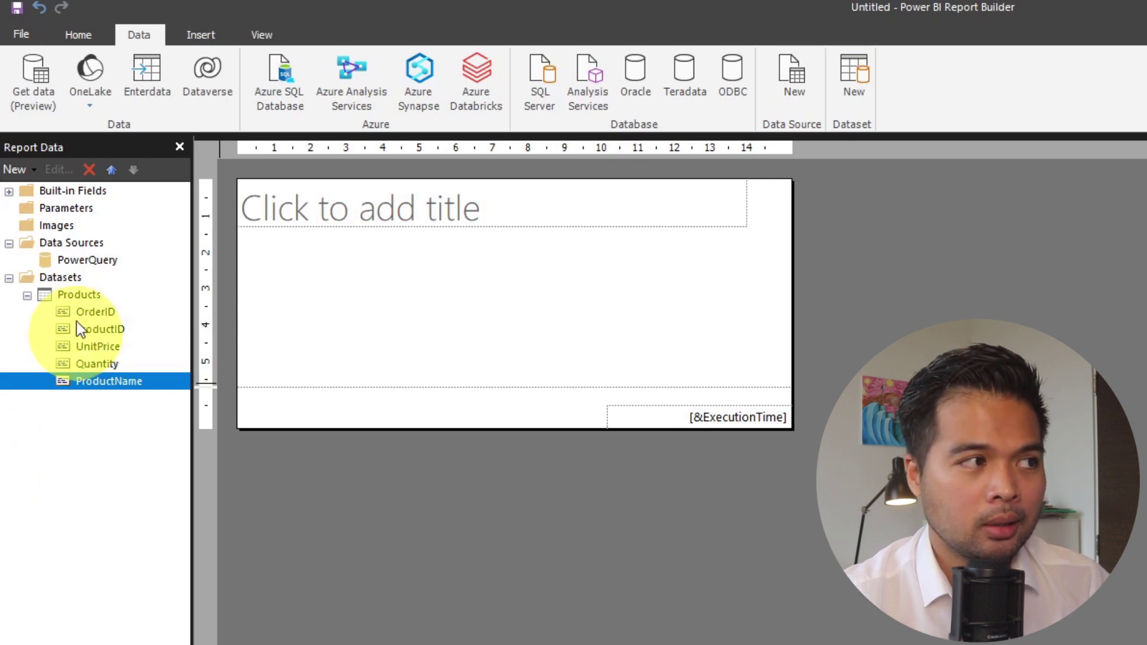
pyautogui.click(27, 296)
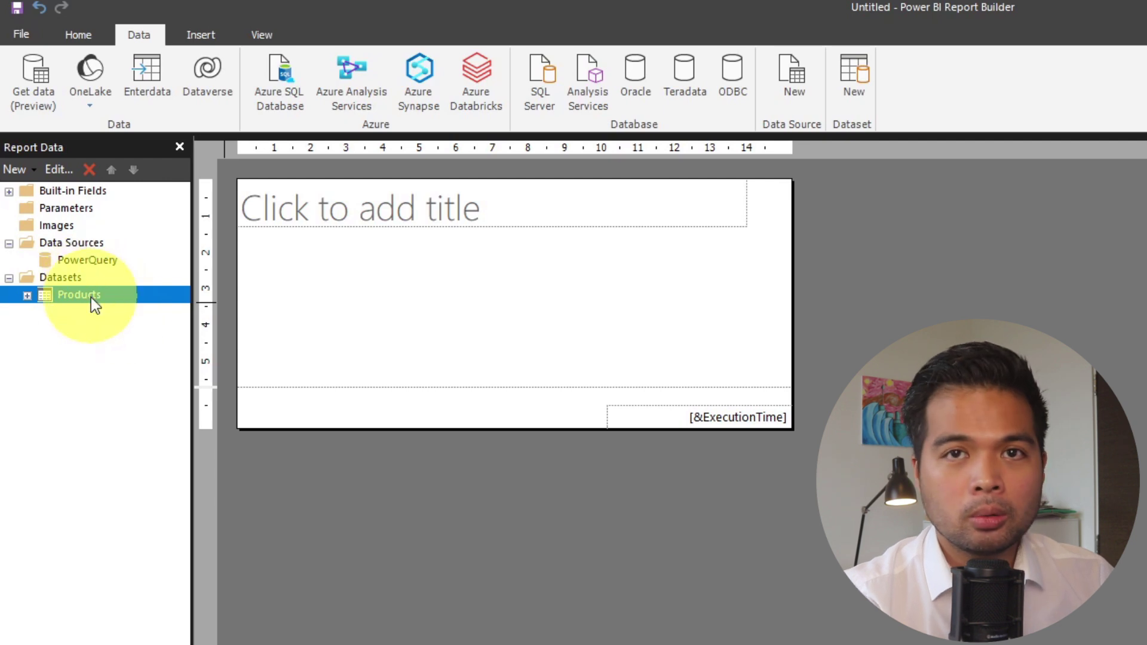
# Add the Orders table from the Northwind Orders dataflow in the Cross Report Drillthrough workspace as a separate dataset, using Power BI dataflows (Legacy).
pyautogui.click(34, 77)
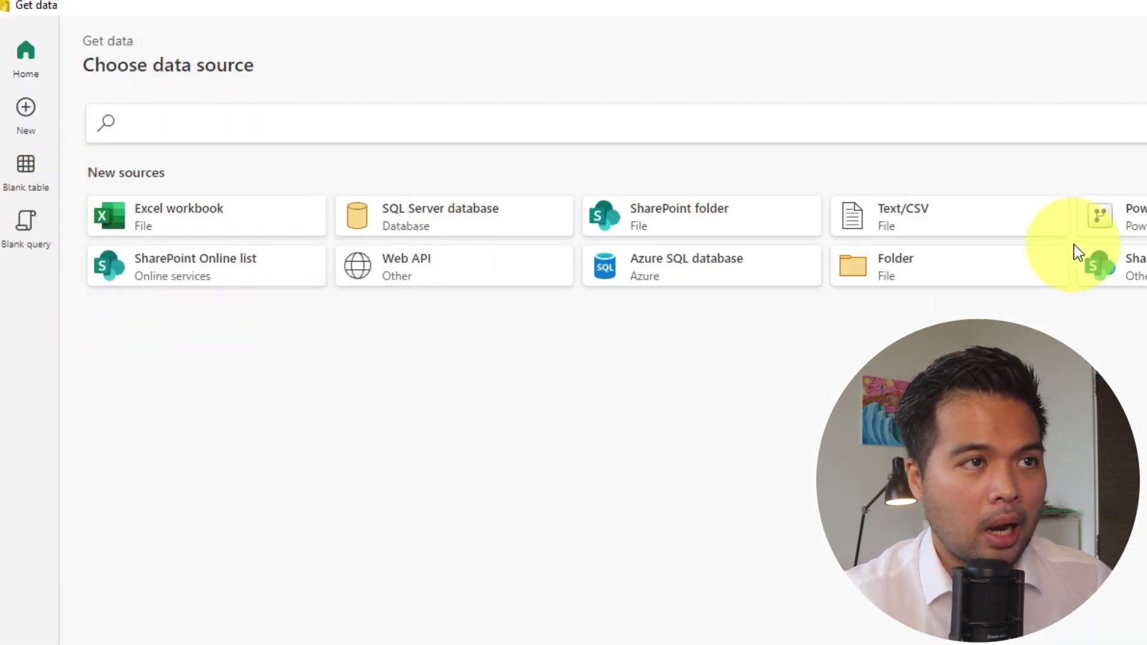
pyautogui.click(1112, 216)
pyautogui.click(520, 314)
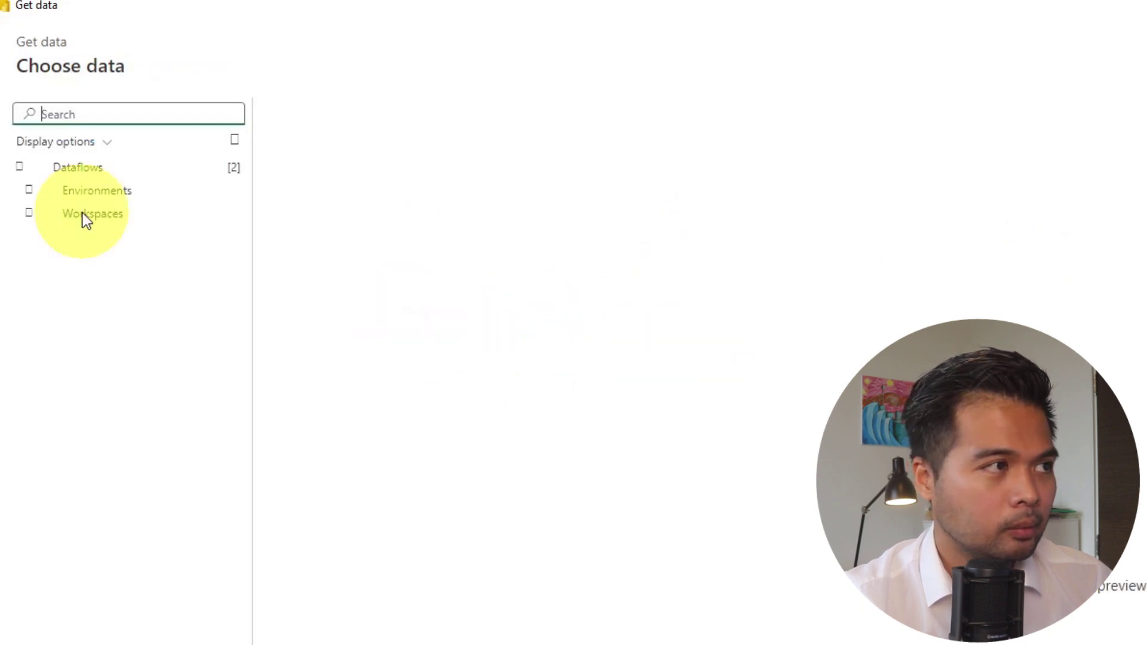
pyautogui.click(32, 214)
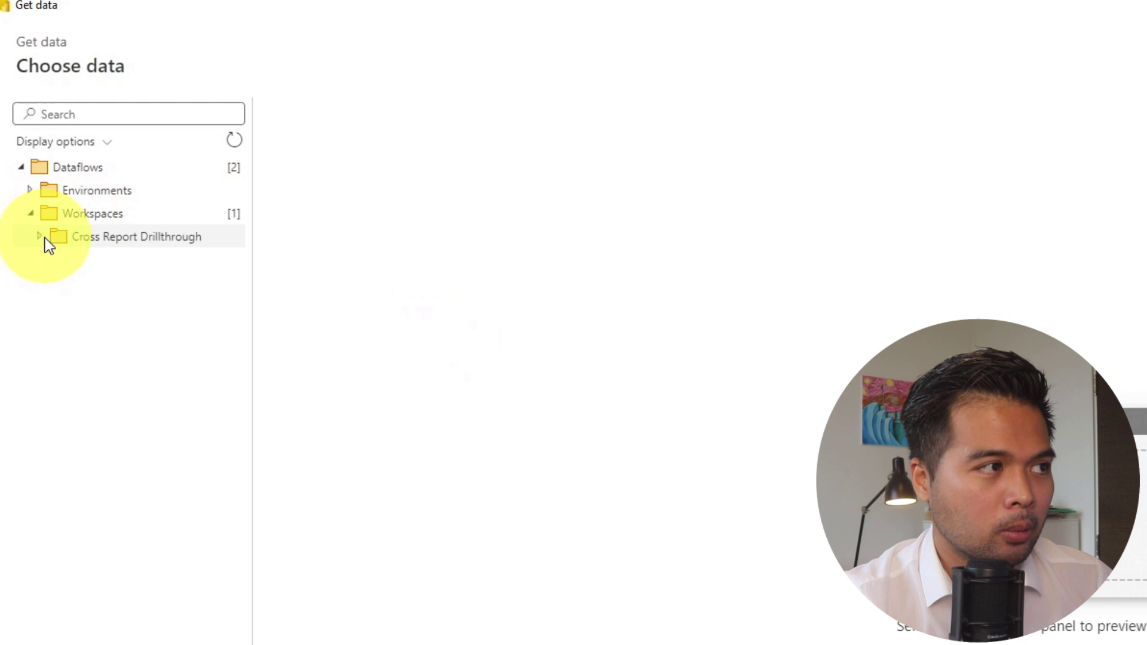
pyautogui.click(40, 237)
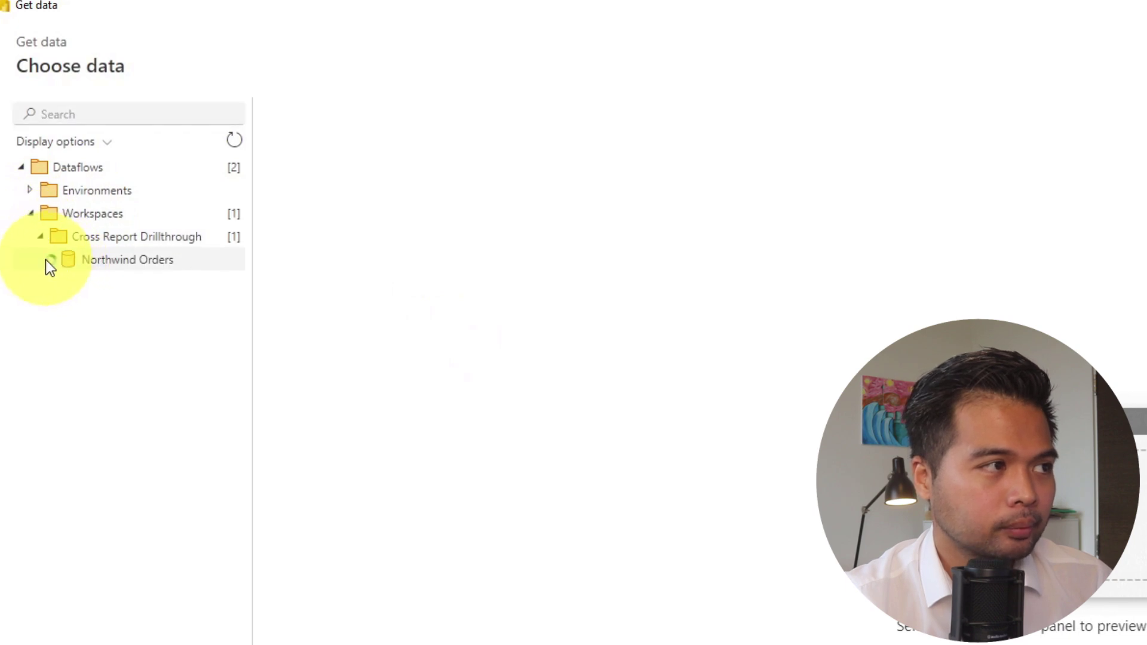
pyautogui.click(48, 260)
pyautogui.click(77, 310)
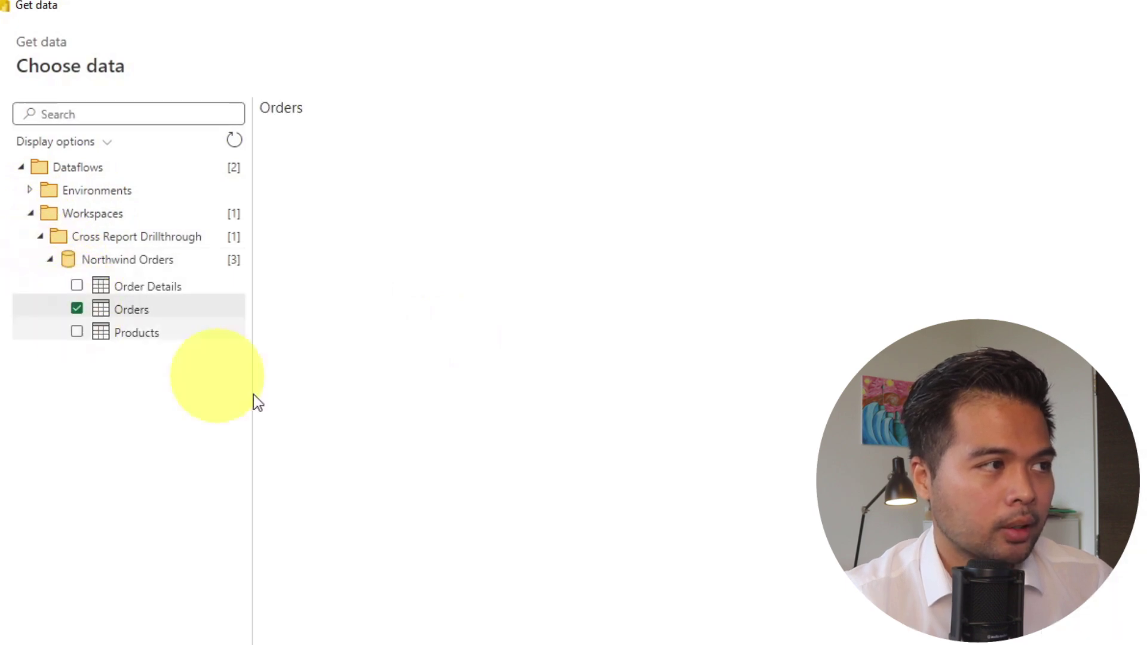
pyautogui.press('Return')
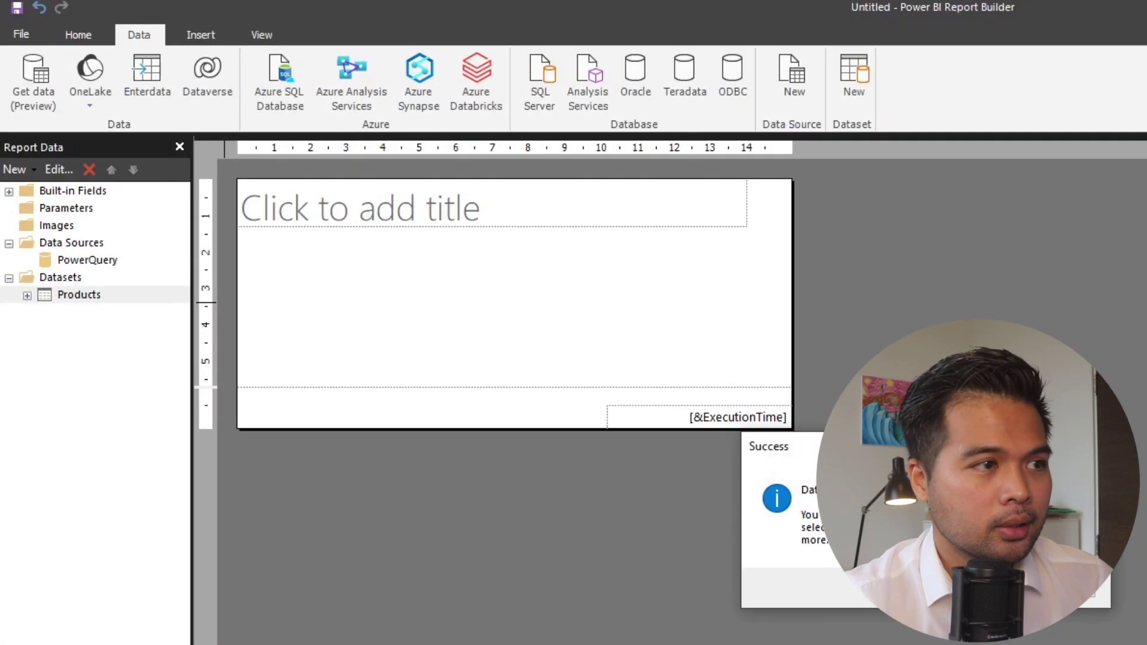
pyautogui.press('Return')
pyautogui.click(349, 463)
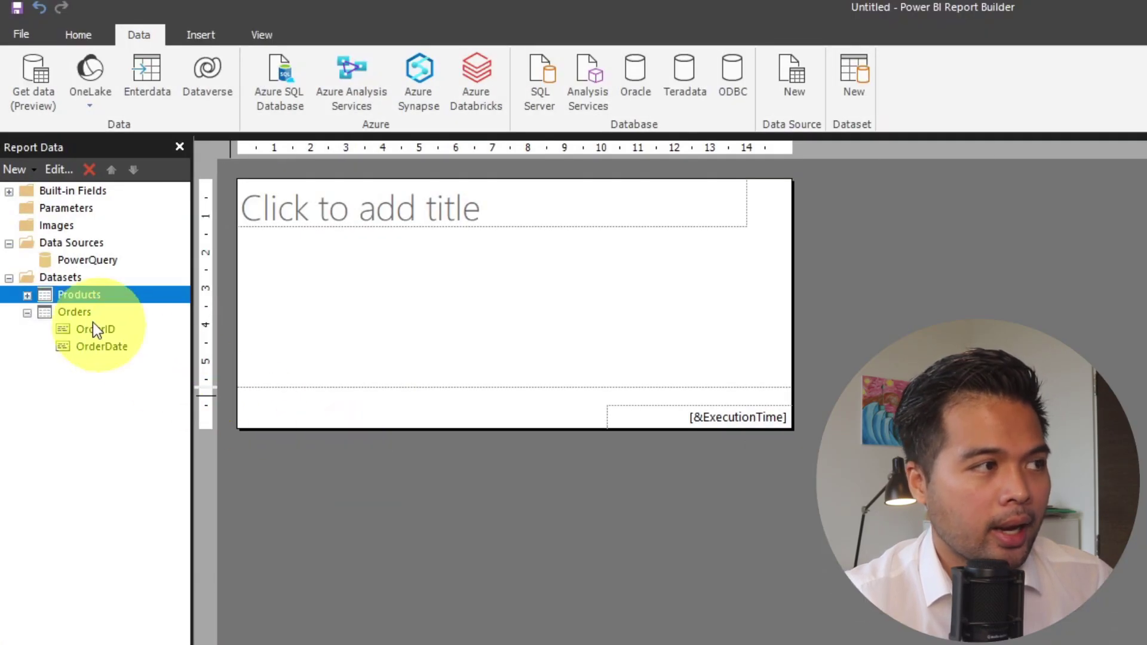
# Collapse and re-expand the Orders dataset and expand Products to examine the fields of both.
pyautogui.click(26, 312)
pyautogui.click(84, 314)
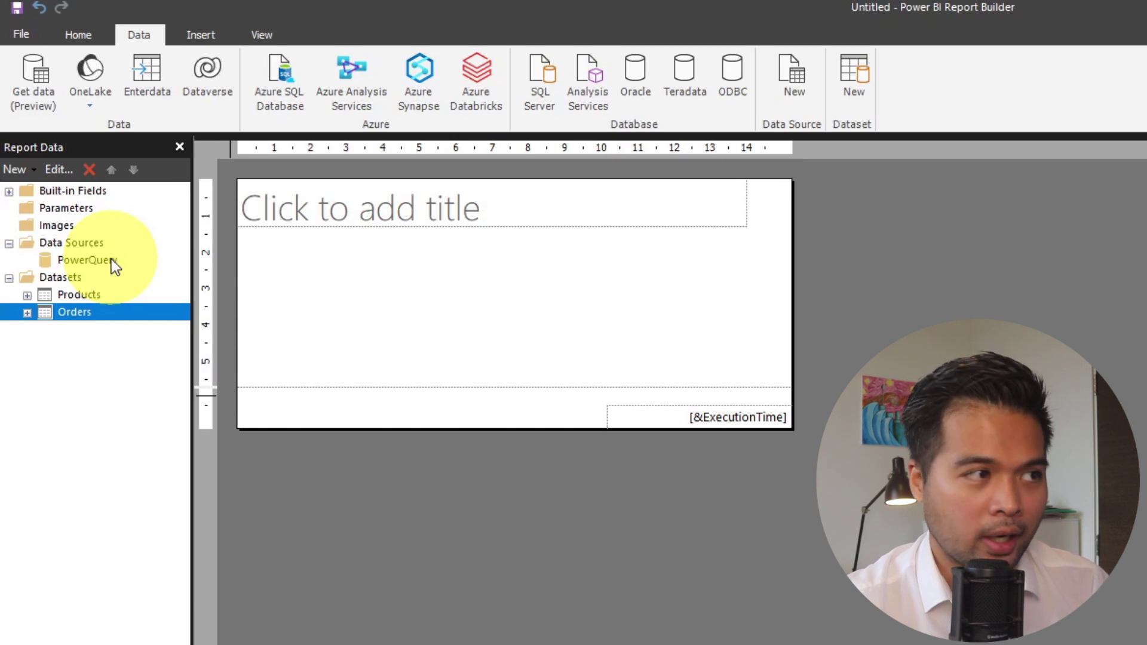
pyautogui.click(29, 312)
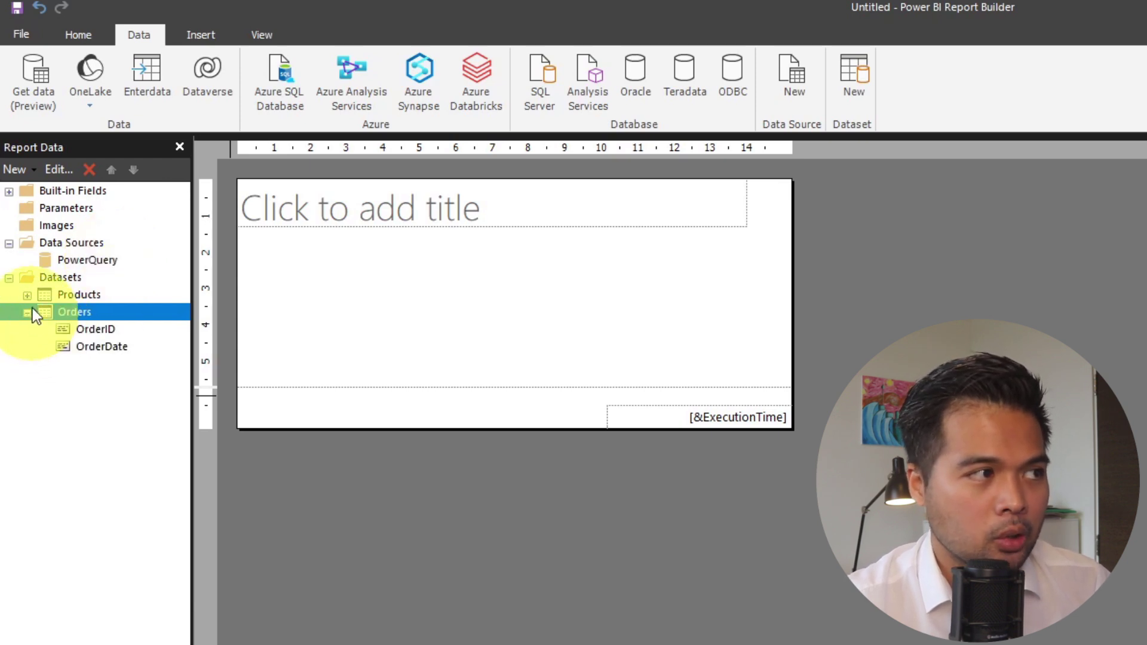
pyautogui.click(27, 295)
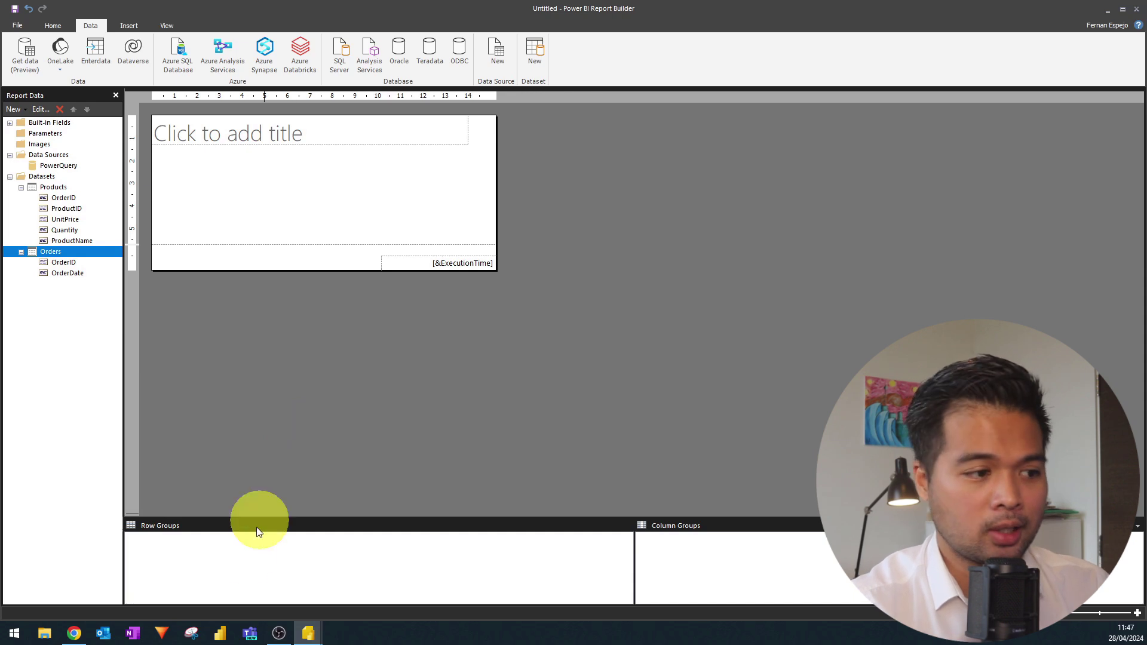
# Switch to the Invoice Demo.rdl report and open the properties of its Northwind data source.
pyautogui.moveTo(309, 630)
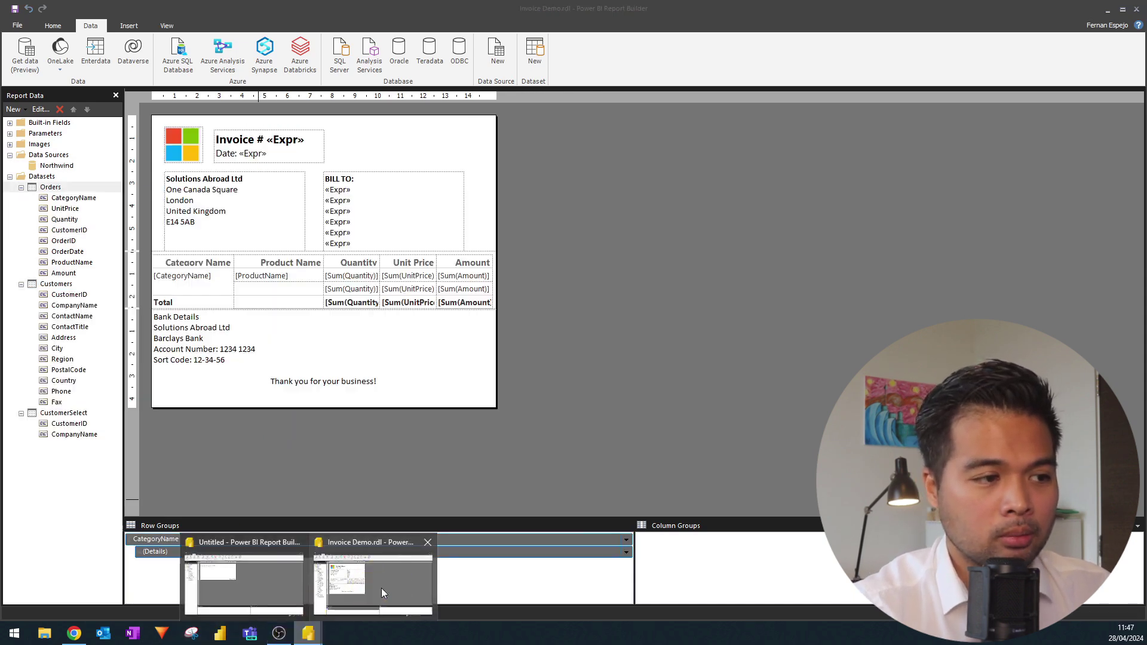
pyautogui.click(383, 590)
pyautogui.click(64, 167)
pyautogui.rightClick(64, 167)
pyautogui.click(112, 205)
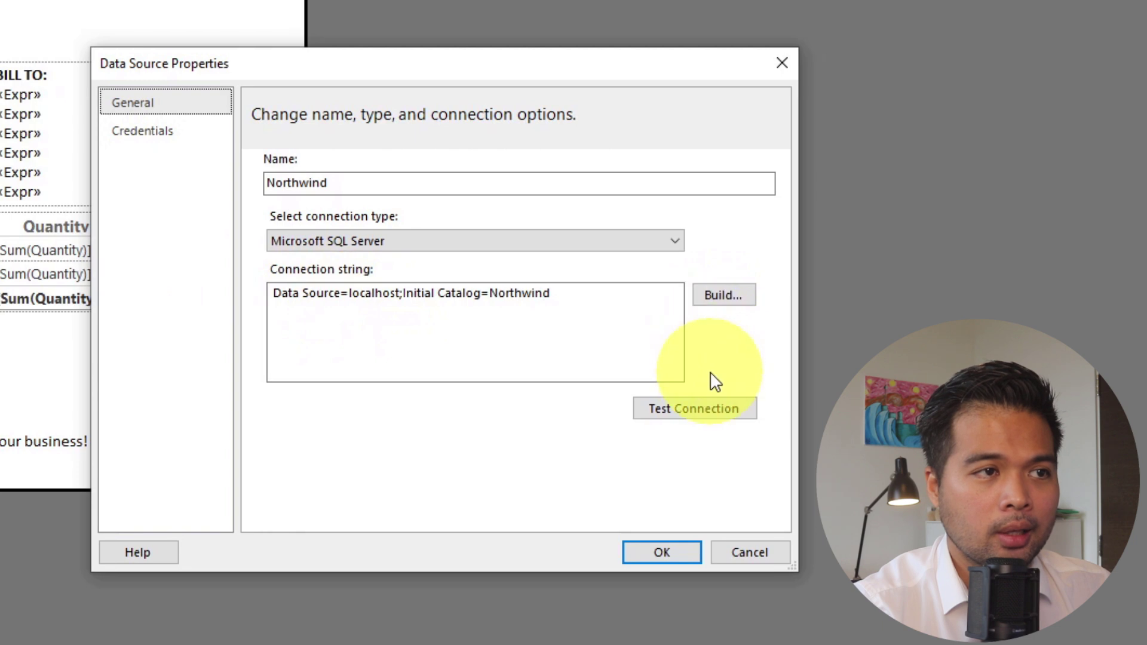
# Review the Northwind data source's credential and general settings, test its connection, and close the properties.
pyautogui.click(173, 133)
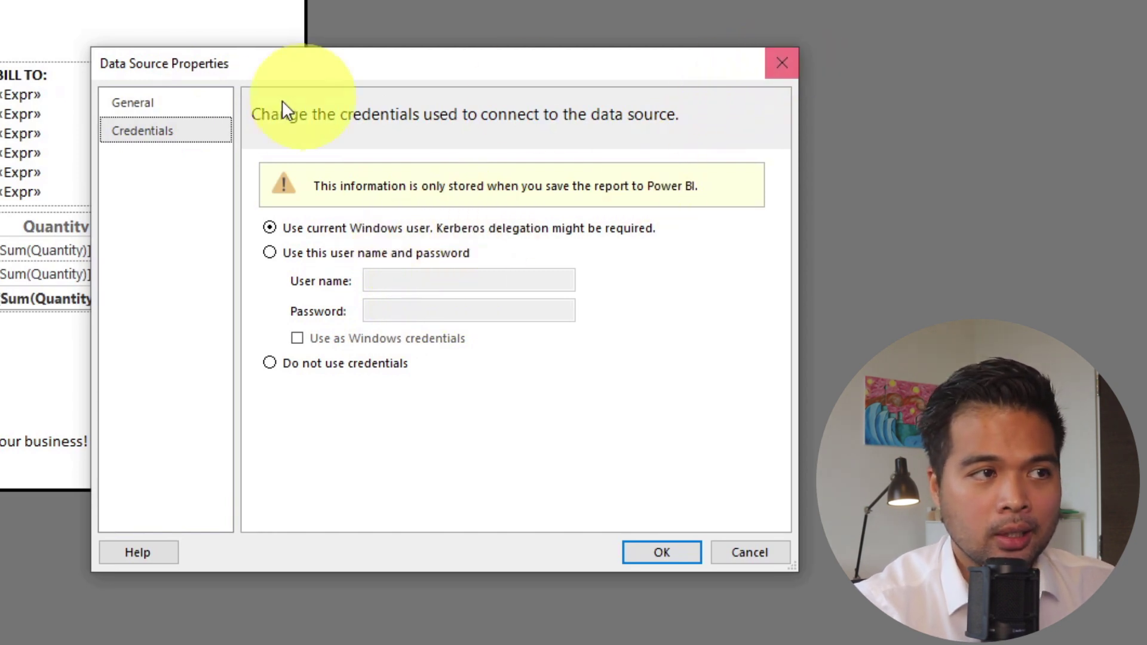
pyautogui.click(194, 108)
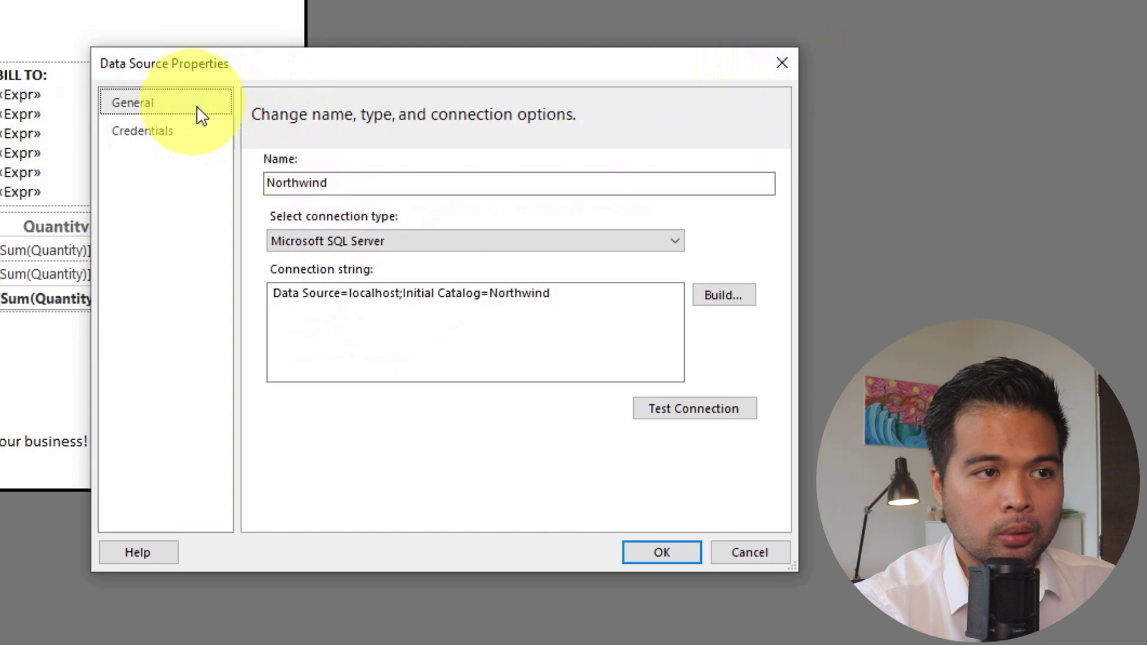
pyautogui.click(706, 405)
pyautogui.click(550, 401)
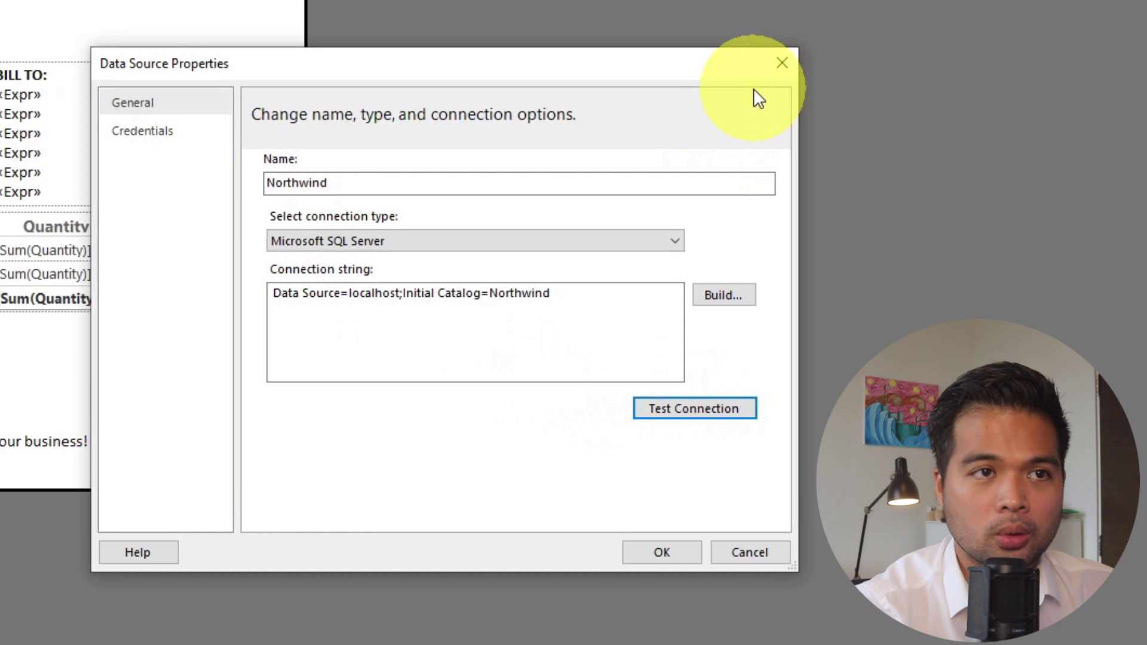
pyautogui.click(781, 64)
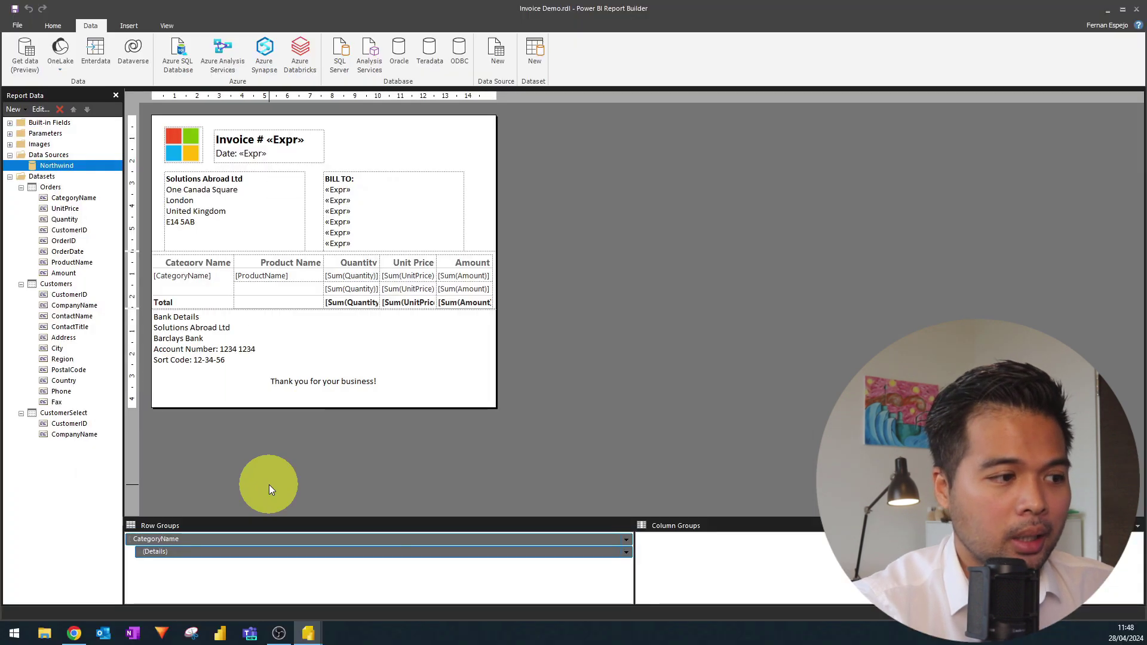
# Return to the untitled report and start a new Get data (Preview) connection to a SQL Server database.
pyautogui.moveTo(309, 631)
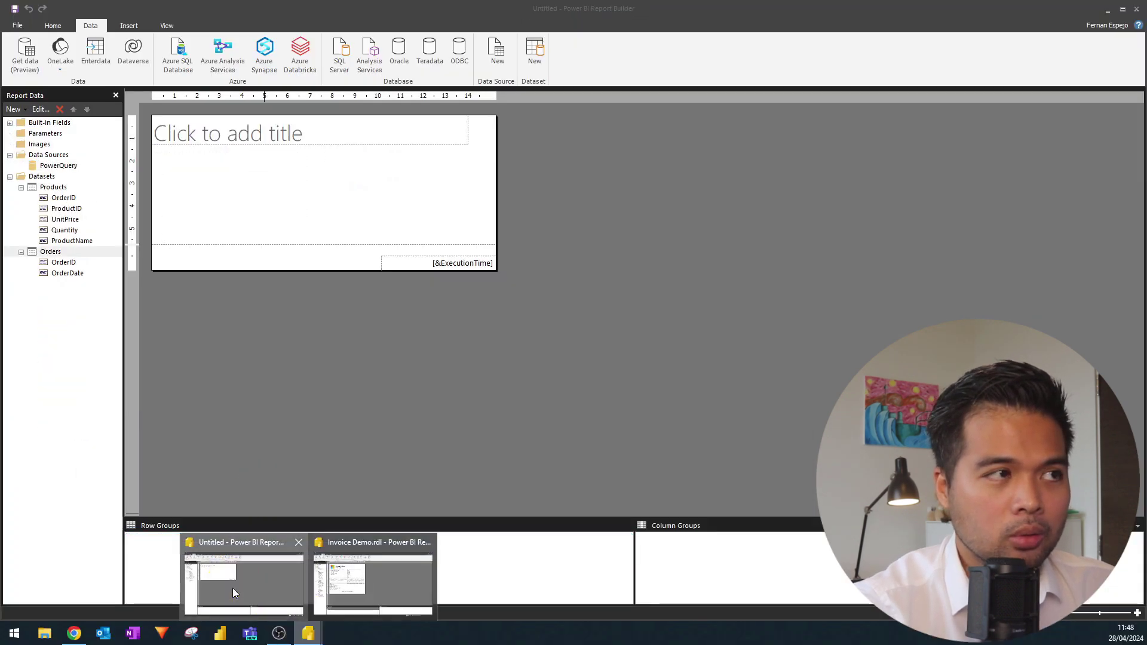
pyautogui.click(233, 591)
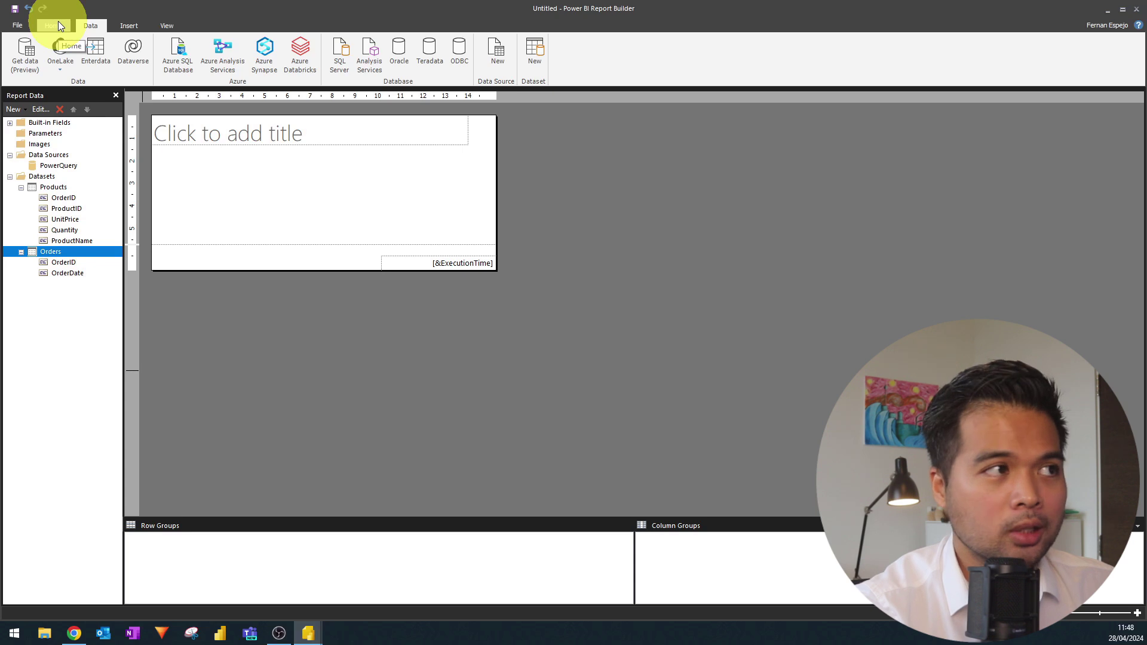
pyautogui.click(32, 53)
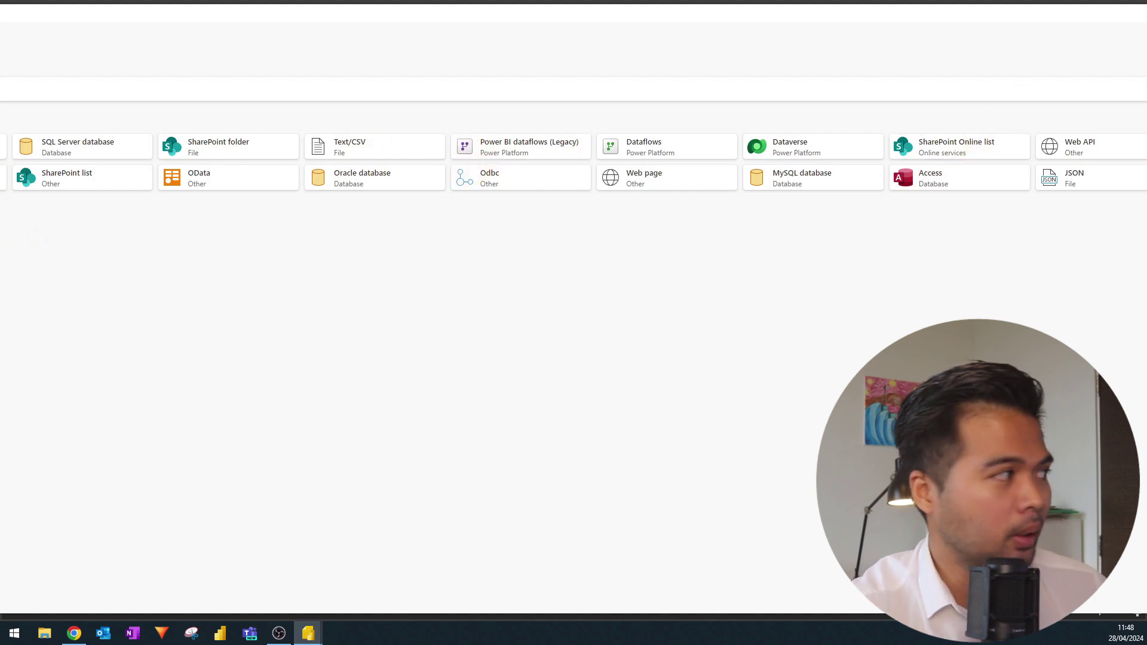
pyautogui.click(1117, 57)
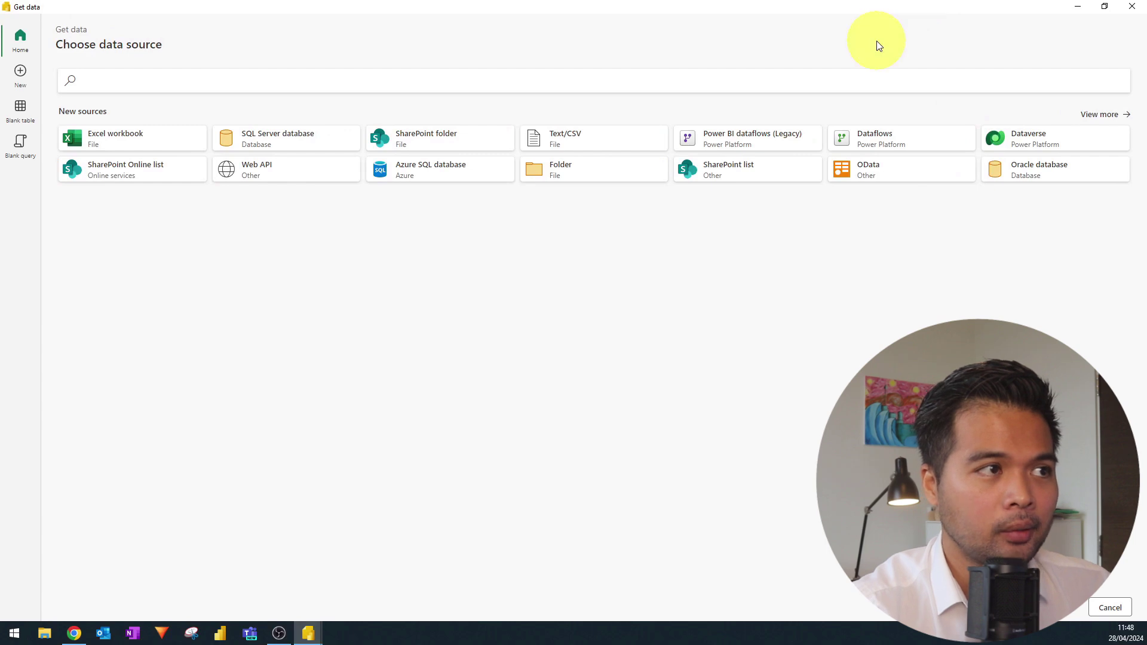
pyautogui.click(288, 155)
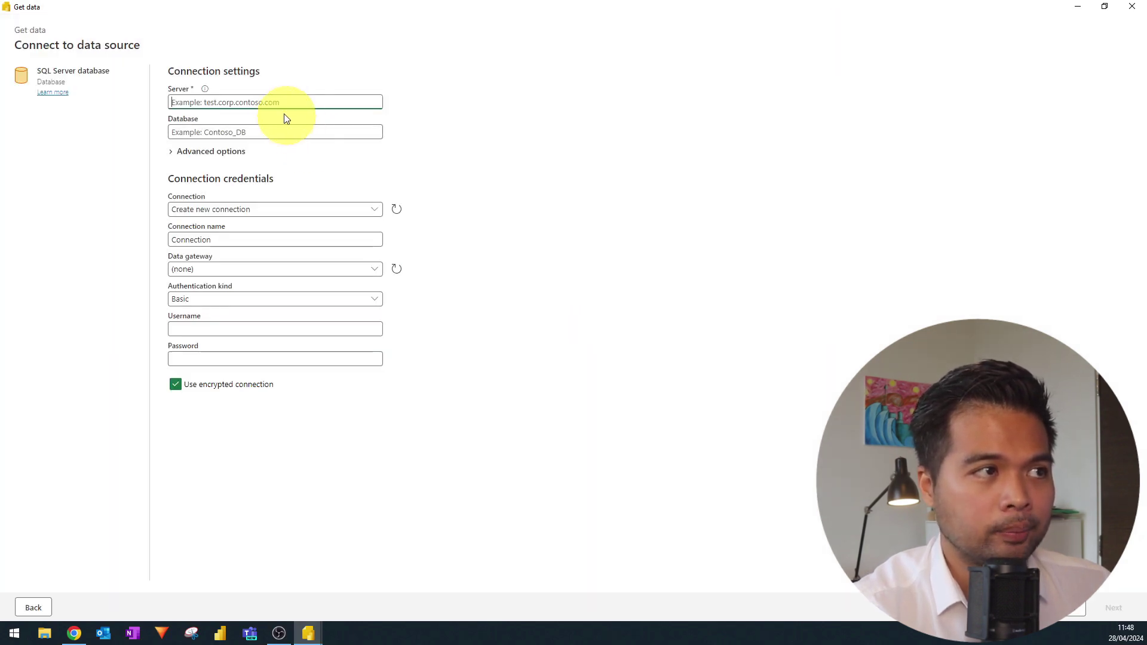
# Set the SQL Server connection's server to localhost and database to Northwin, and check the authentication kinds while keeping Basic.
pyautogui.write('localhost')
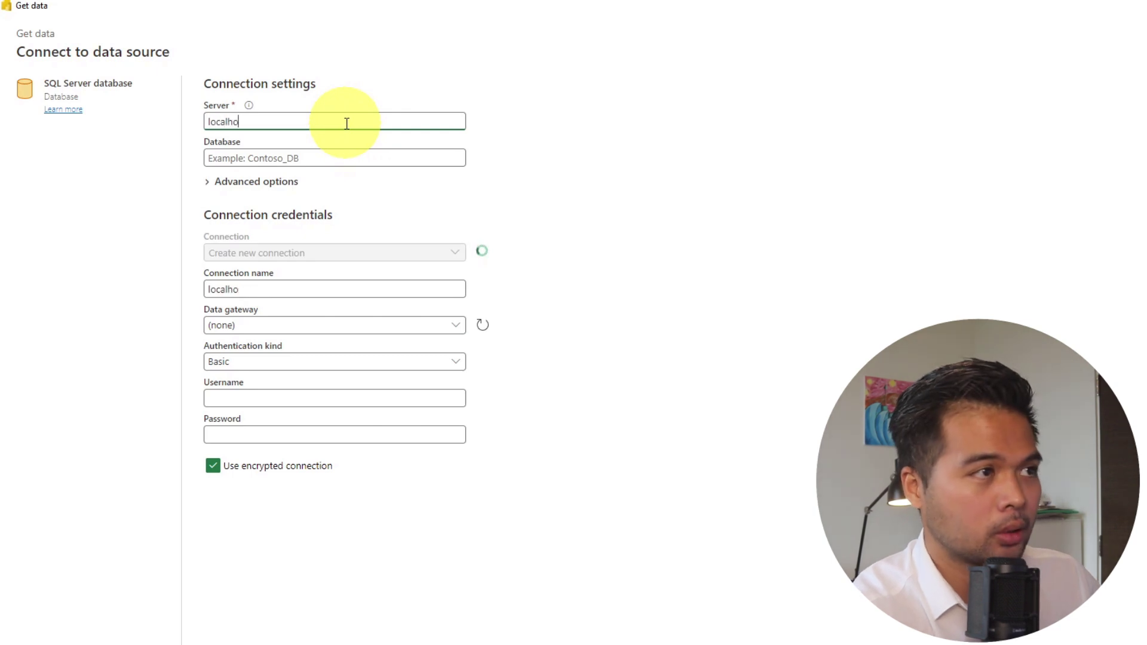
pyautogui.click(339, 162)
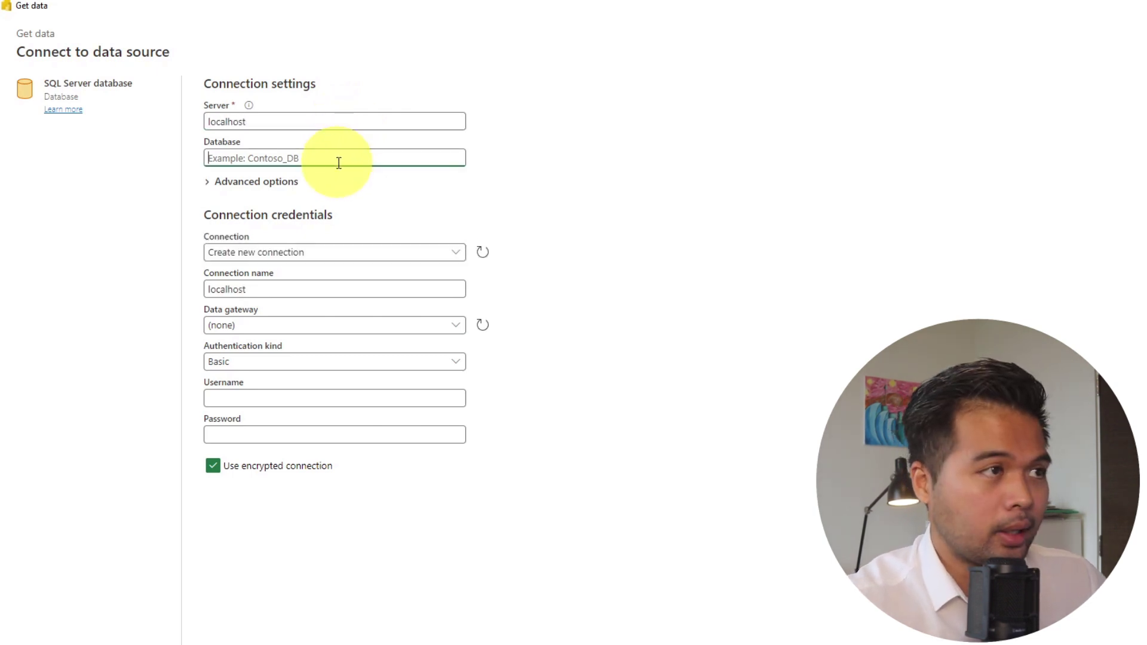
pyautogui.write('Northwin')
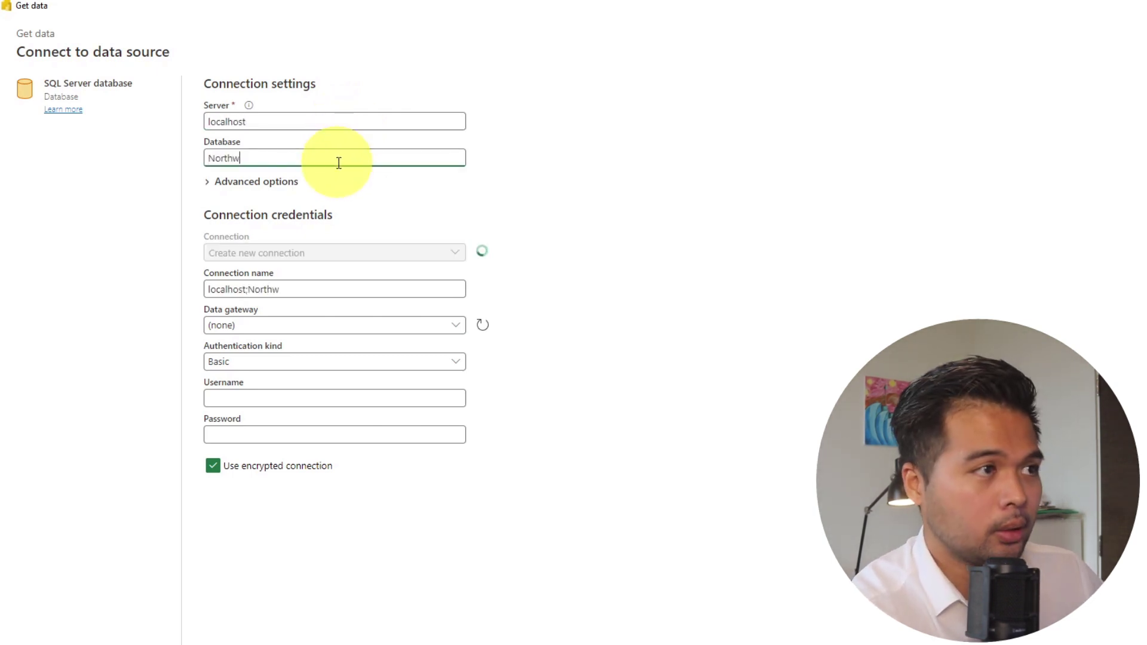
pyautogui.click(325, 367)
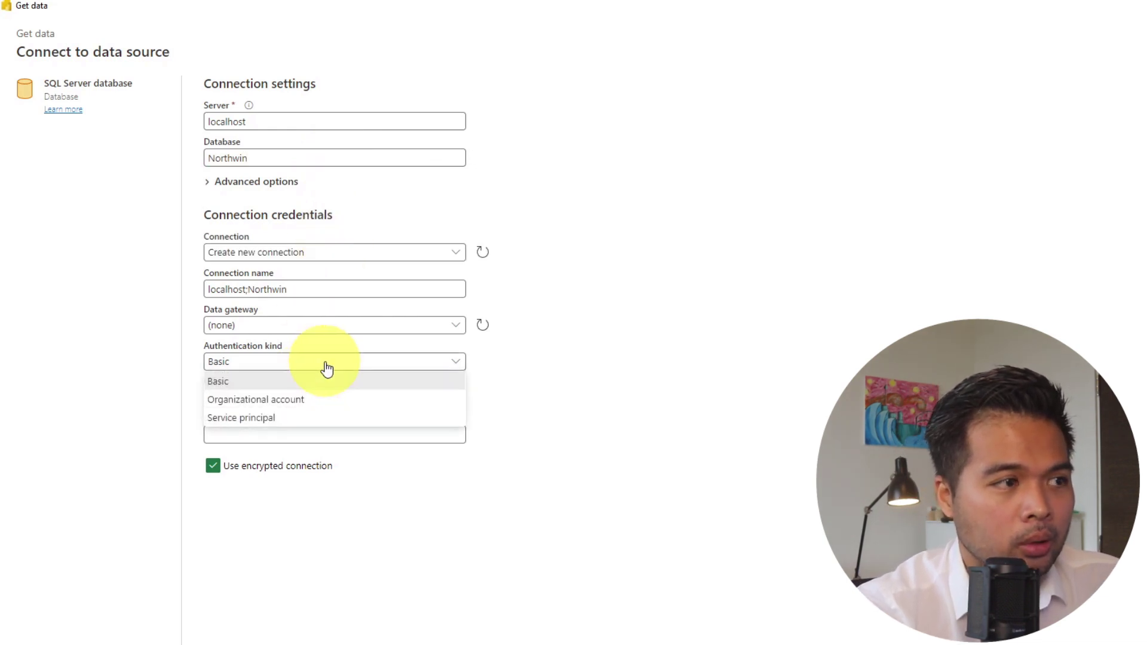
pyautogui.click(327, 364)
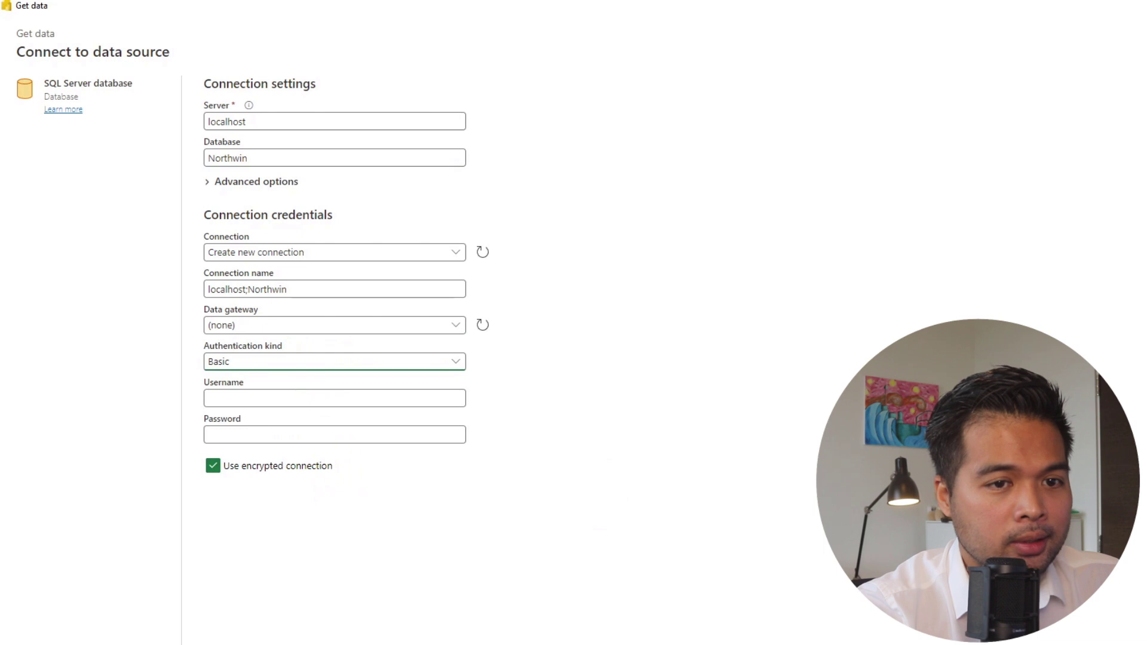
# Compare the credential fields required for the Basic, Organizational account and Service principal authentication kinds of the new connection.
pyautogui.click(295, 475)
pyautogui.click(296, 474)
pyautogui.click(380, 398)
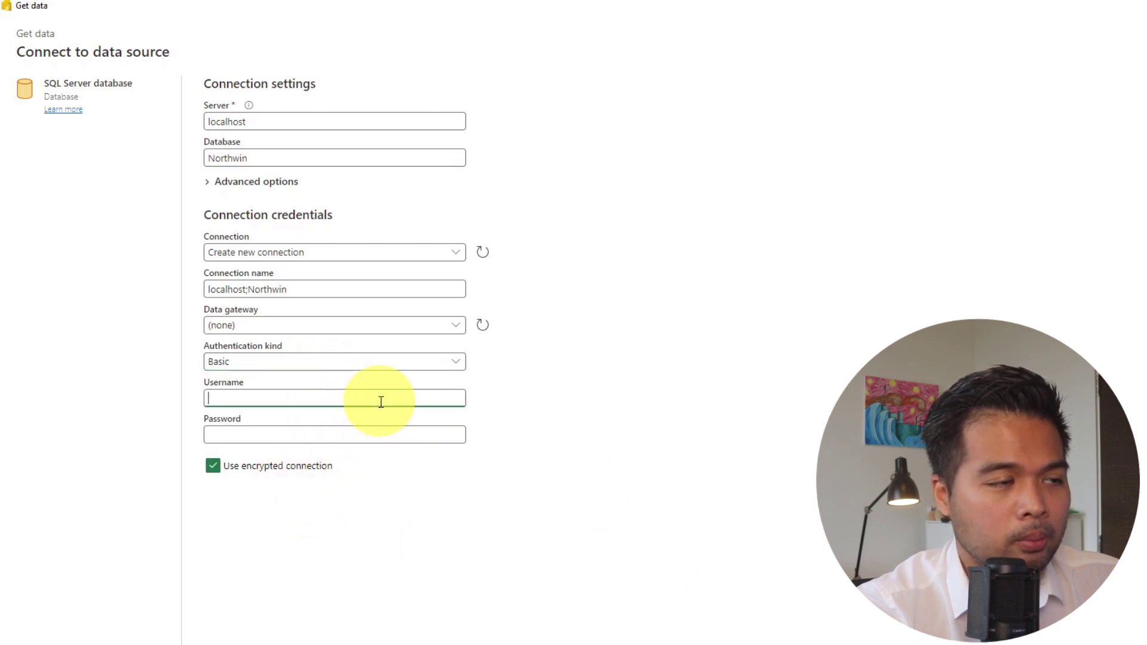
pyautogui.click(296, 426)
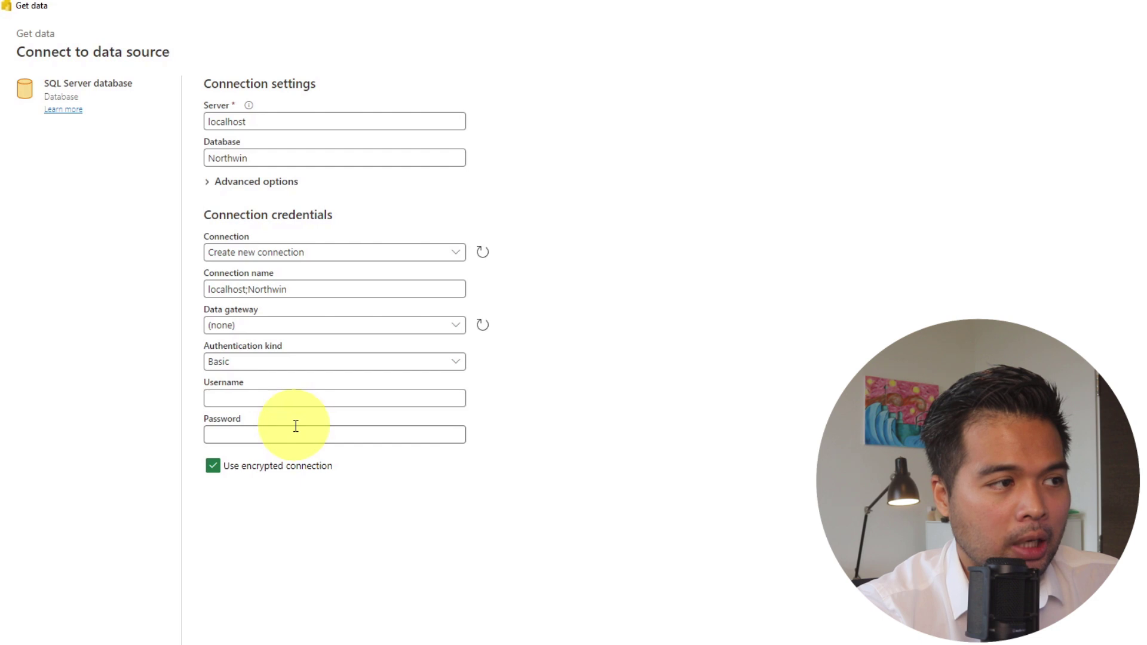
pyautogui.click(325, 365)
pyautogui.click(317, 400)
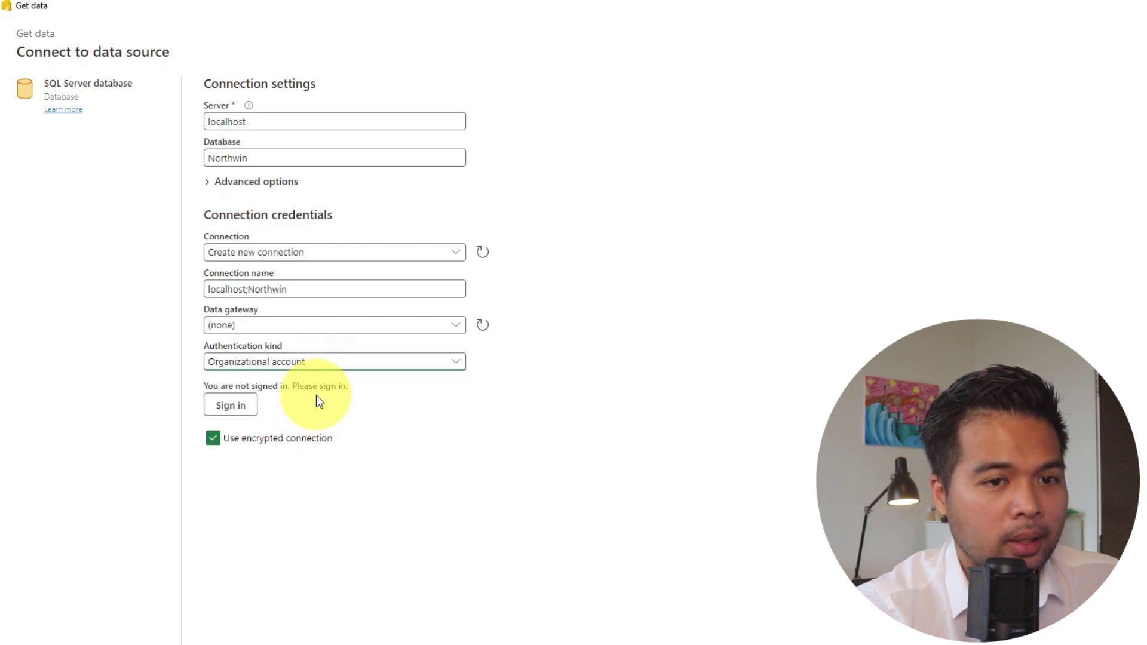
pyautogui.click(327, 365)
pyautogui.click(311, 419)
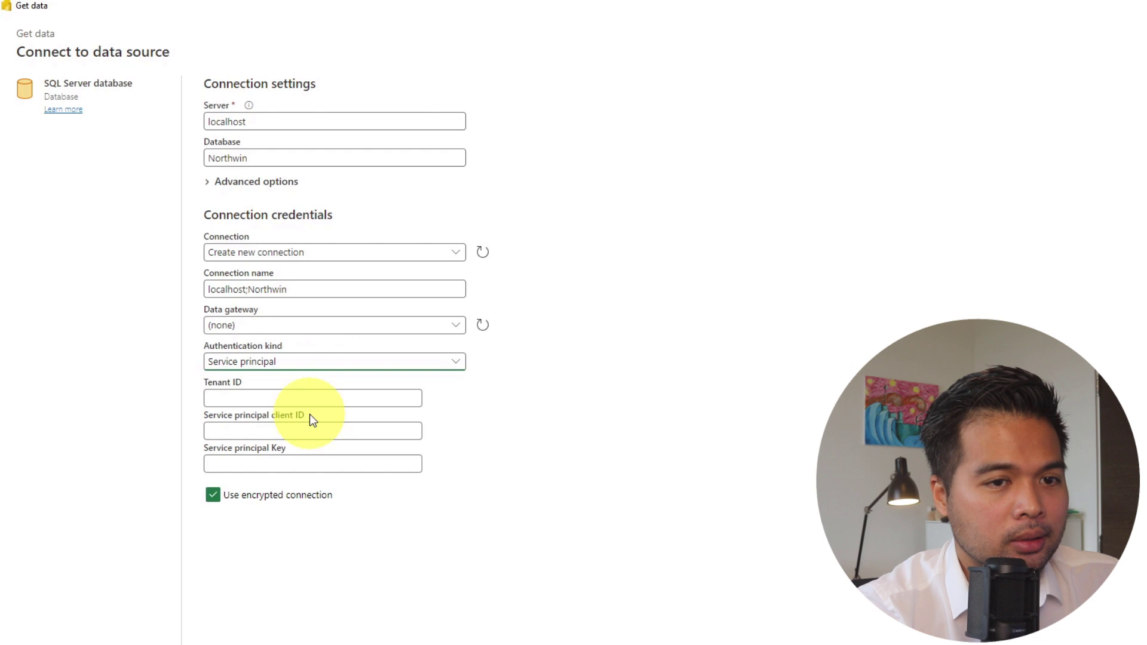
pyautogui.click(312, 365)
# Correct the SQL Server connection's database name to Northwind.
pyautogui.click(299, 160)
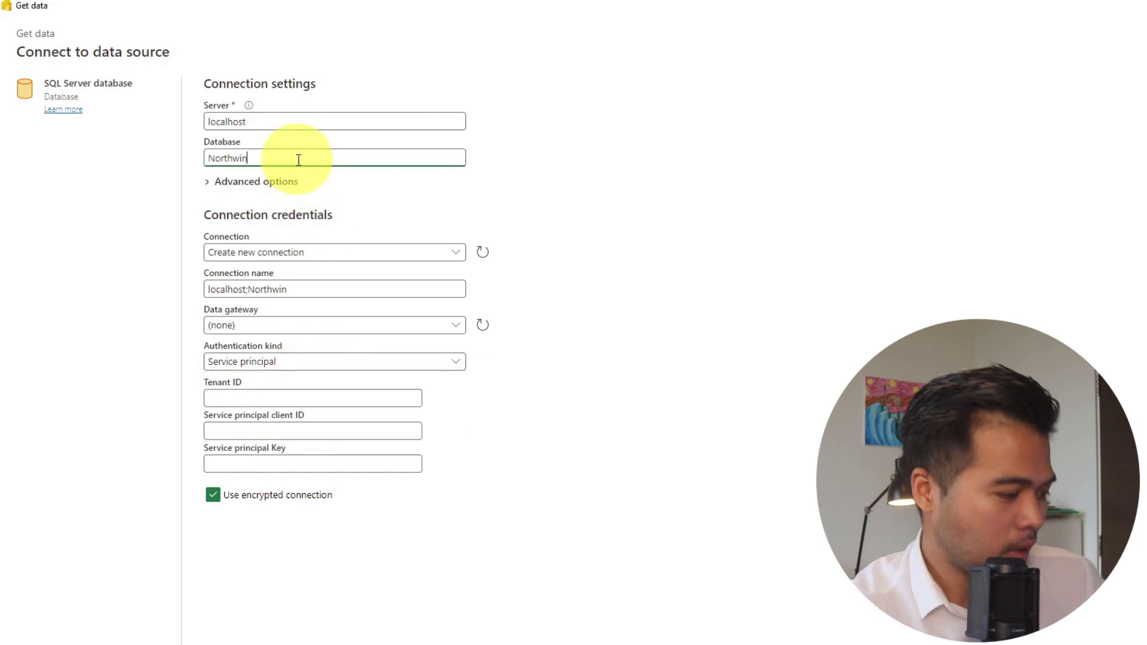
pyautogui.write('d')
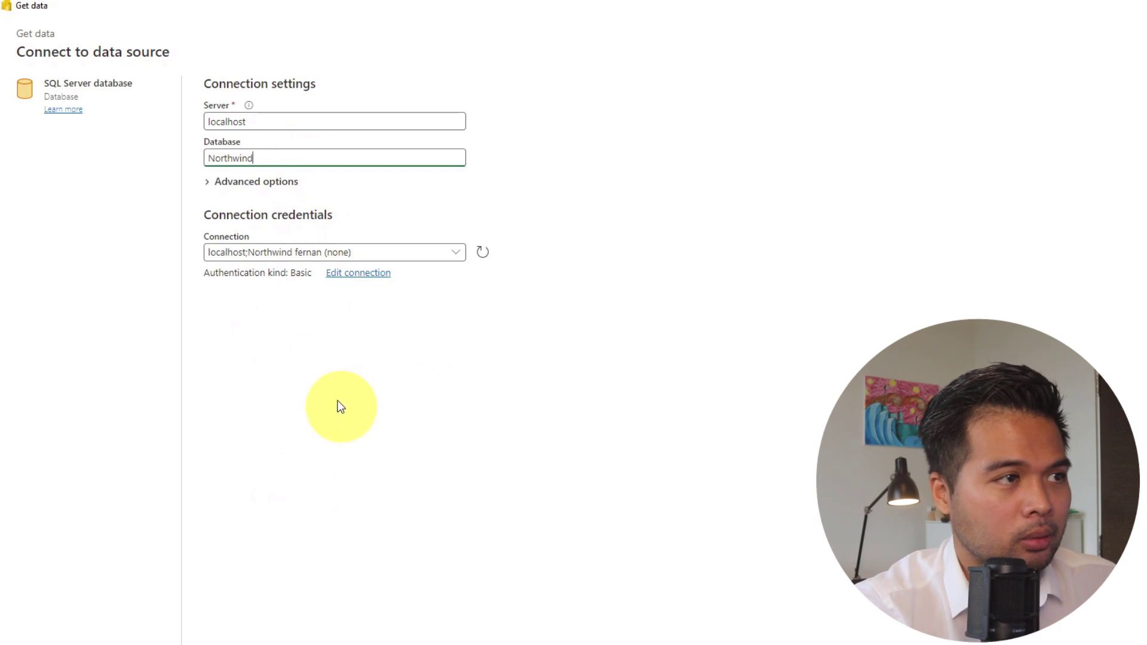